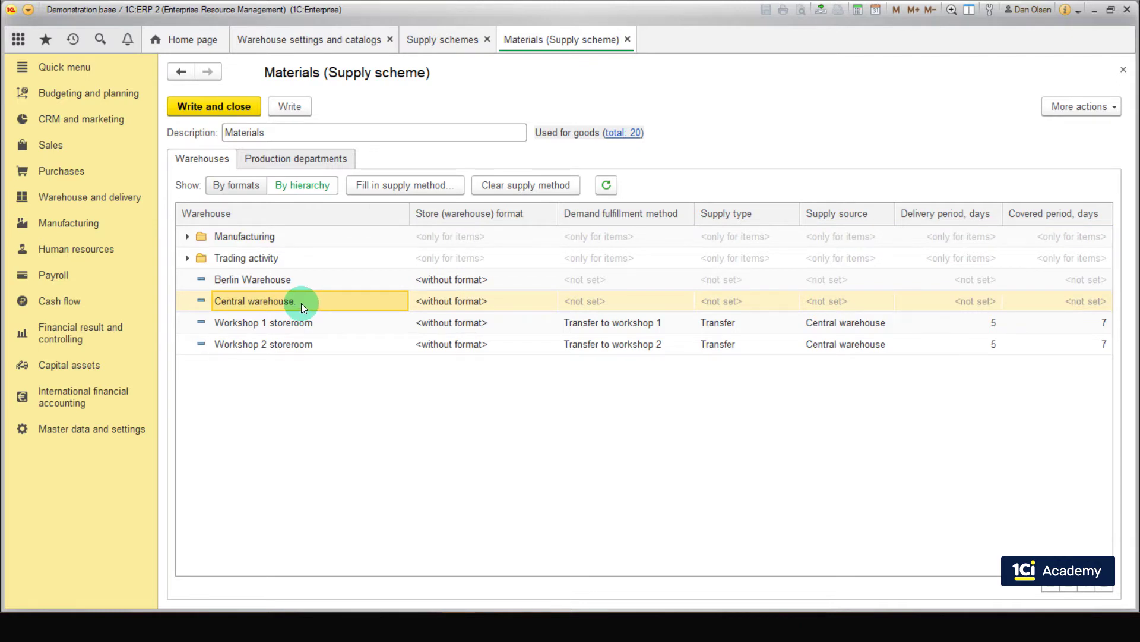
# Step: Create a demand fulfillment method for the Central warehouse with supply type Purchase and the description "Purchase"
pyautogui.click(364, 183)
pyautogui.click(389, 115)
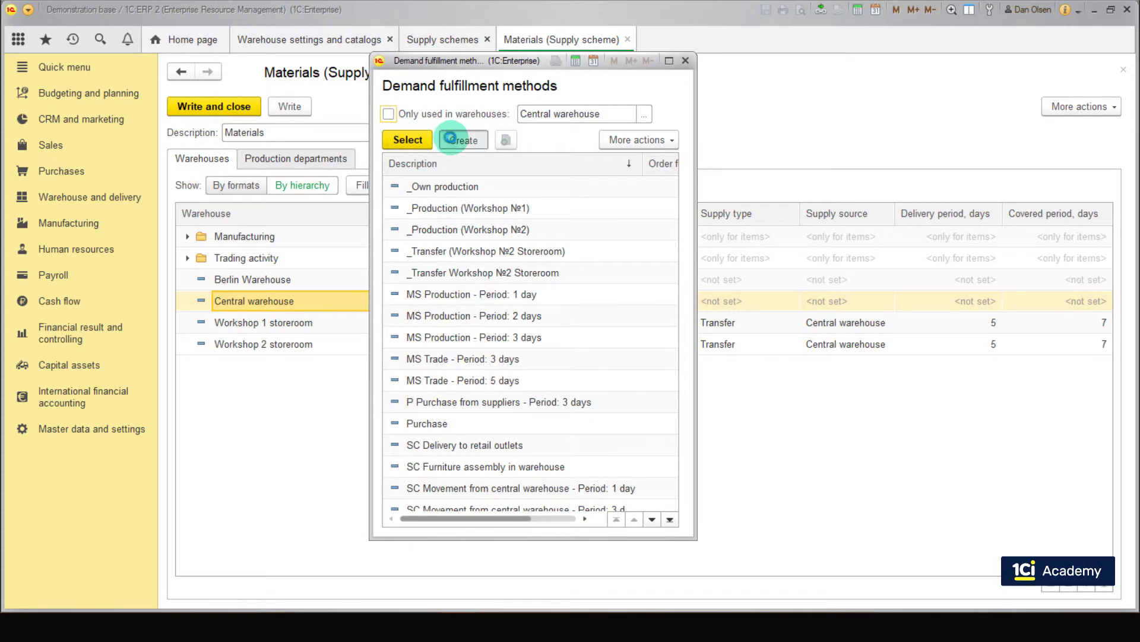
pyautogui.click(454, 134)
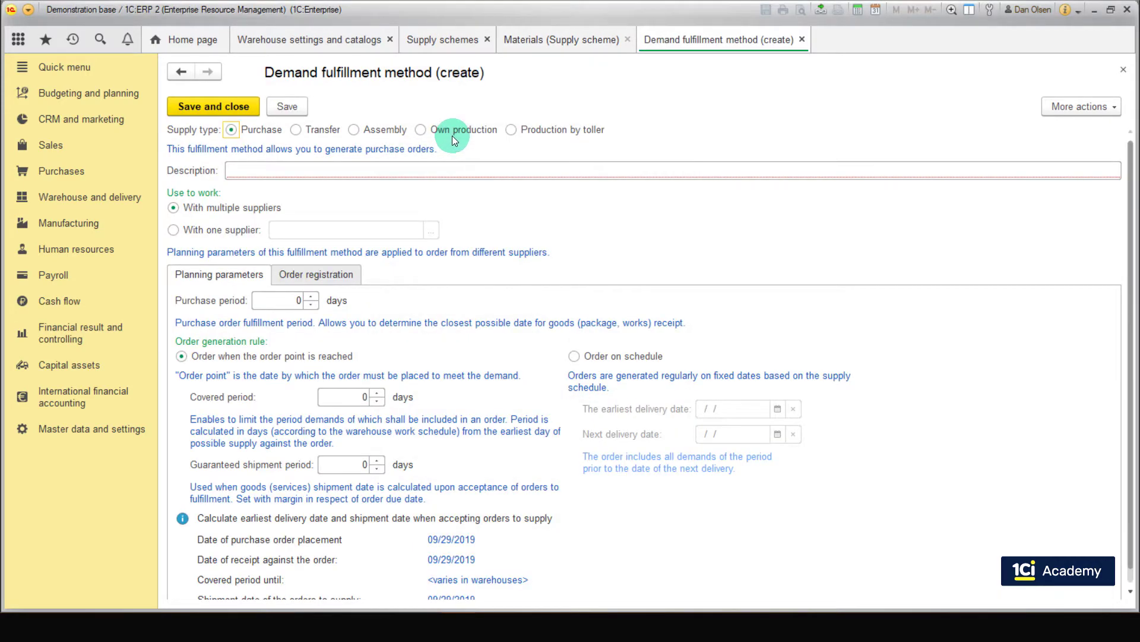
pyautogui.click(236, 132)
pyautogui.click(236, 166)
pyautogui.write('Purchase')
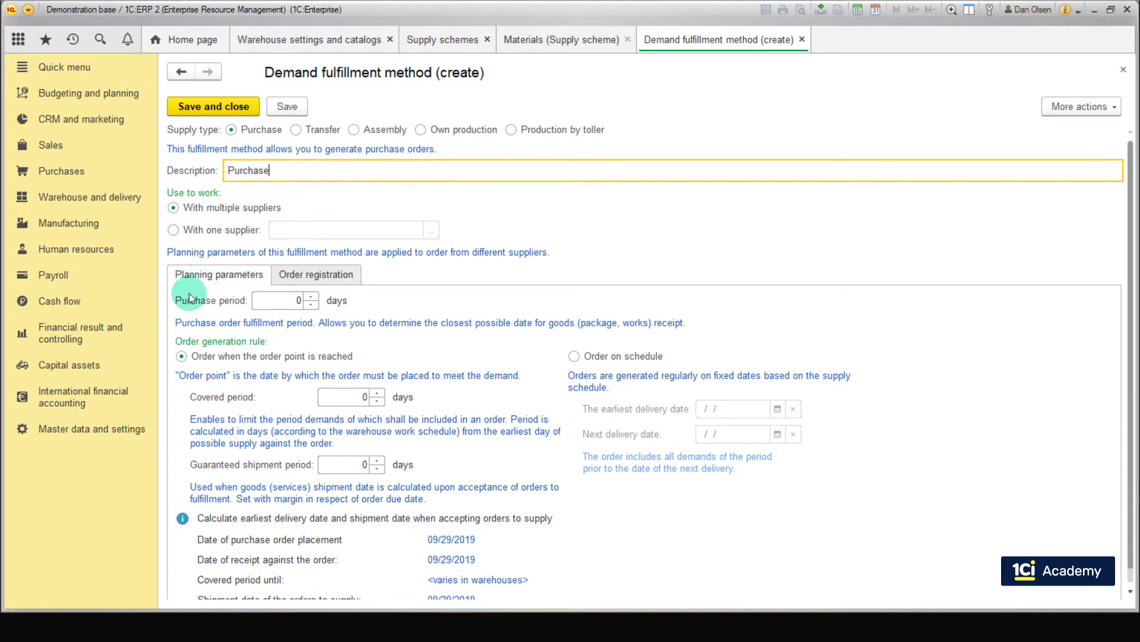
# Step: Restrict the fulfillment method to one supplier and choose LIGHT company from the partner list
pyautogui.click(176, 227)
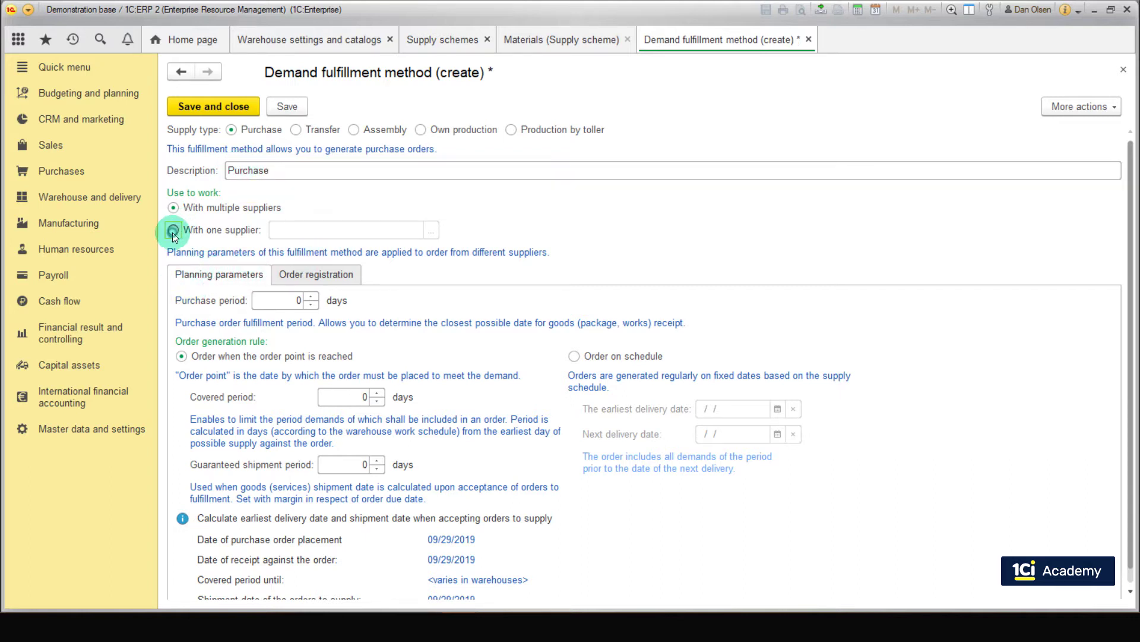
pyautogui.click(431, 230)
pyautogui.scroll(-9, 277, 257)
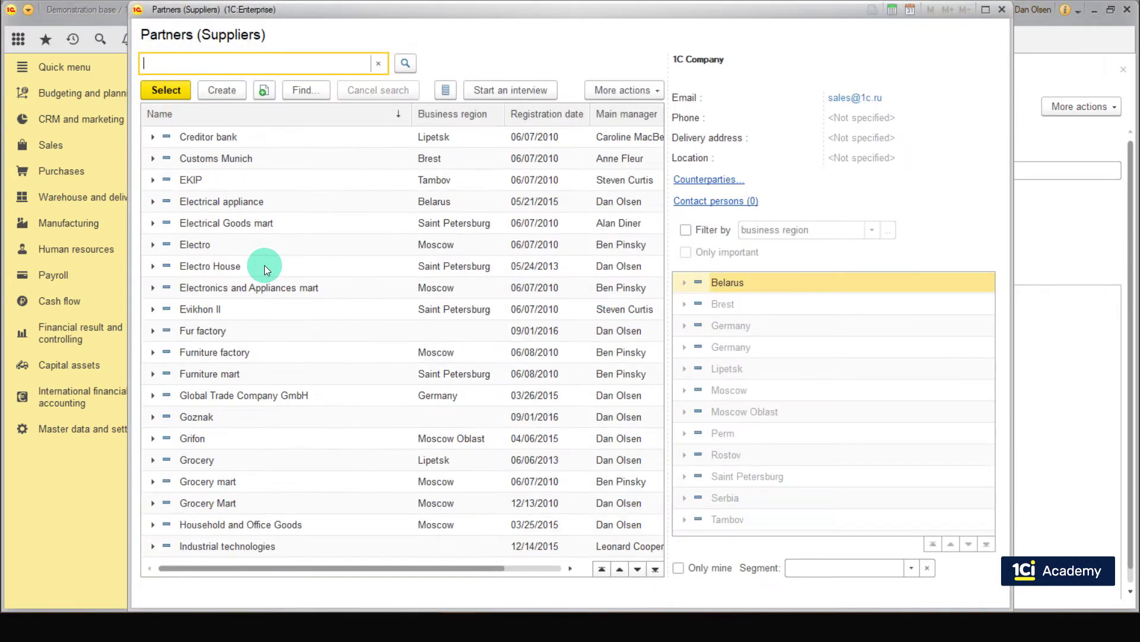
pyautogui.doubleClick(226, 416)
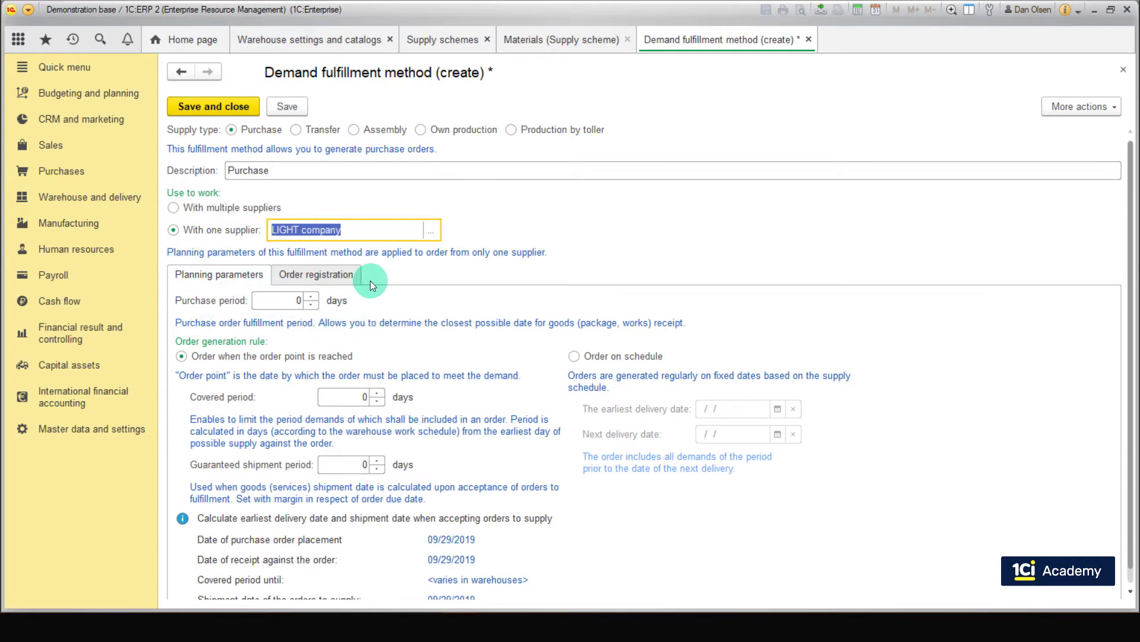
# Step: Set the purchase period to 1 day, the covered period to 7 days and the guaranteed shipment period to 2 days
pyautogui.click(296, 300)
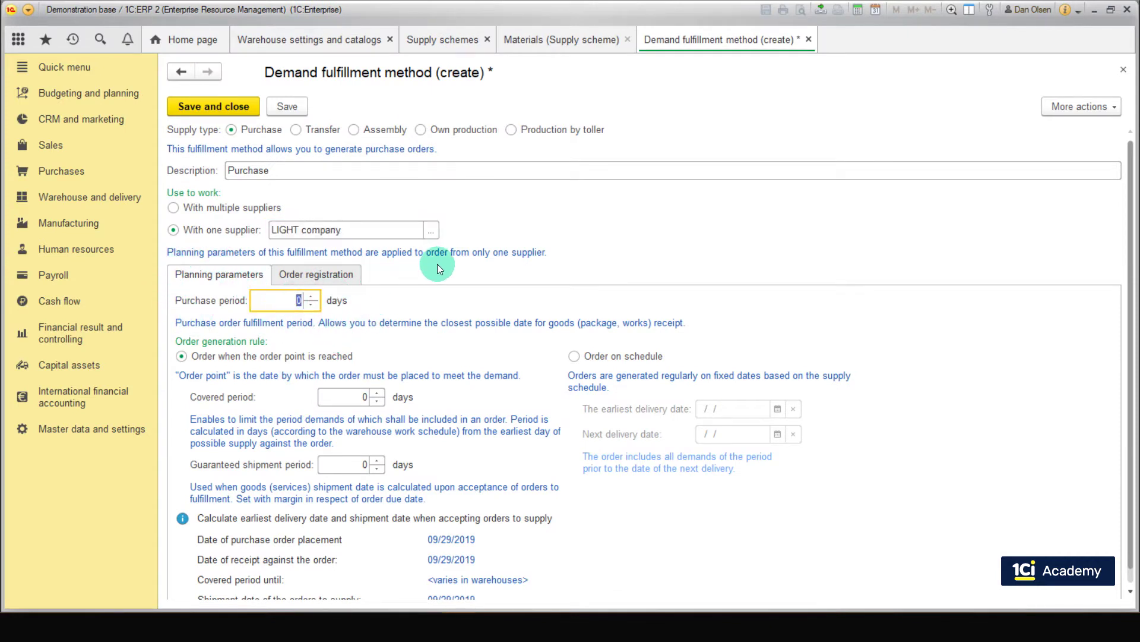
pyautogui.write('1')
pyautogui.click(361, 396)
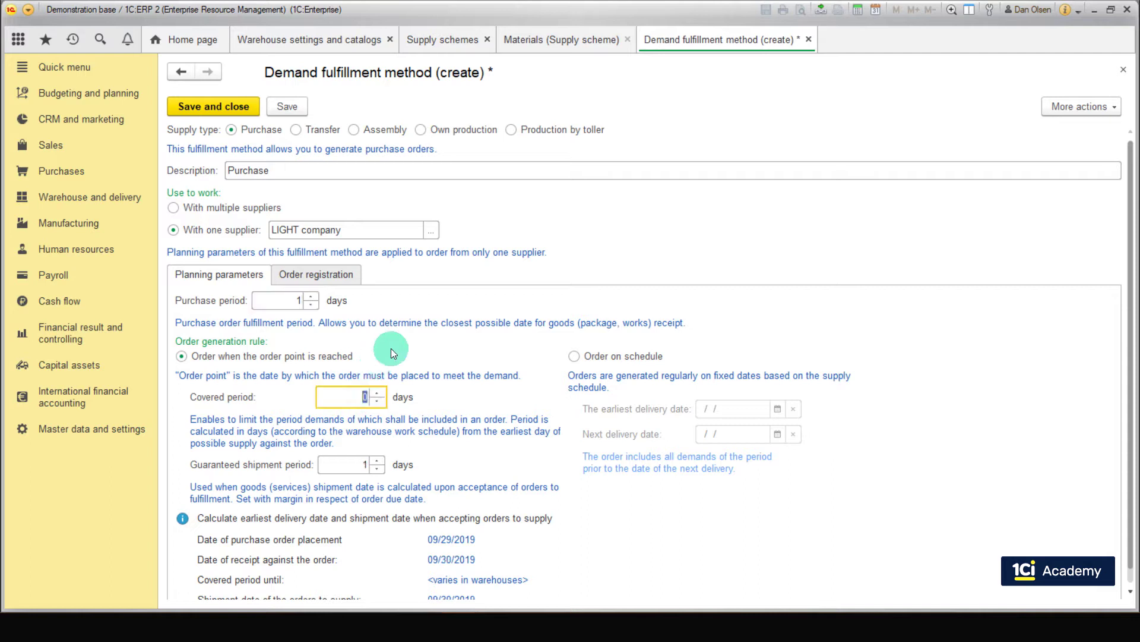
pyautogui.write('7')
pyautogui.click(347, 462)
pyautogui.write('2')
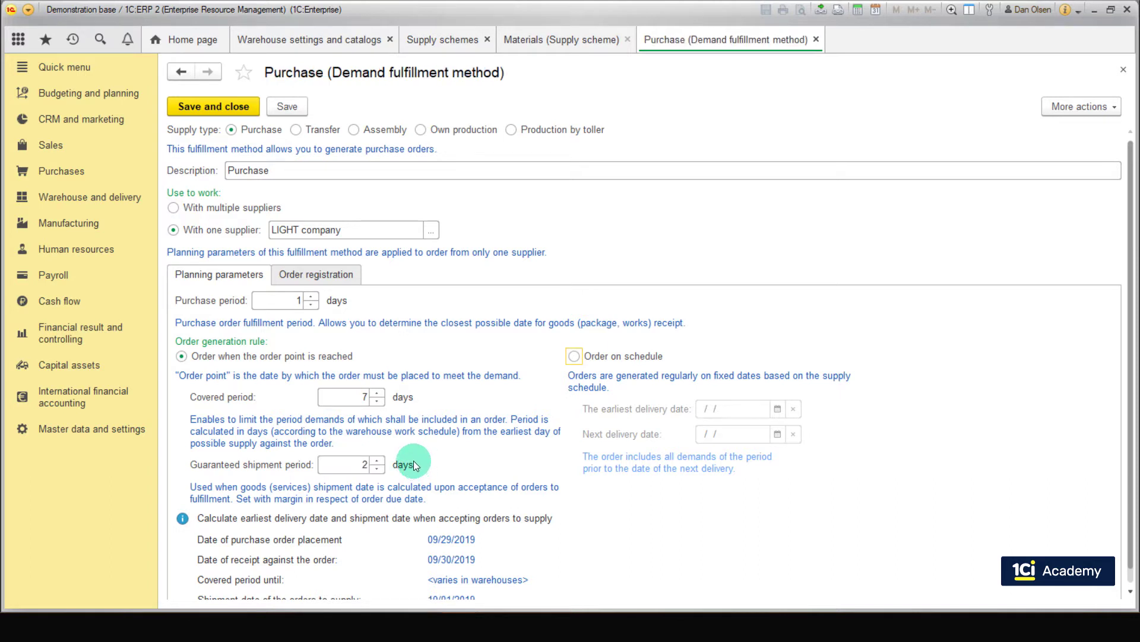
# Step: In the order registration attributes, set the company to SBS Trading GMBH and the department to Munich Purchasing department
pyautogui.click(328, 278)
pyautogui.click(385, 315)
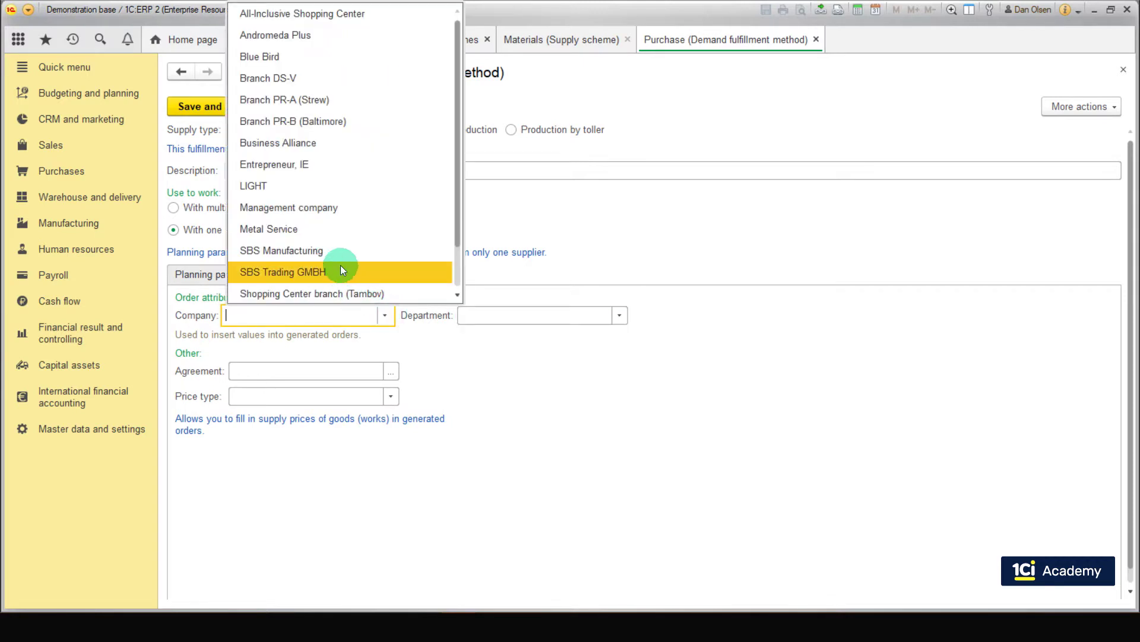
pyautogui.click(341, 271)
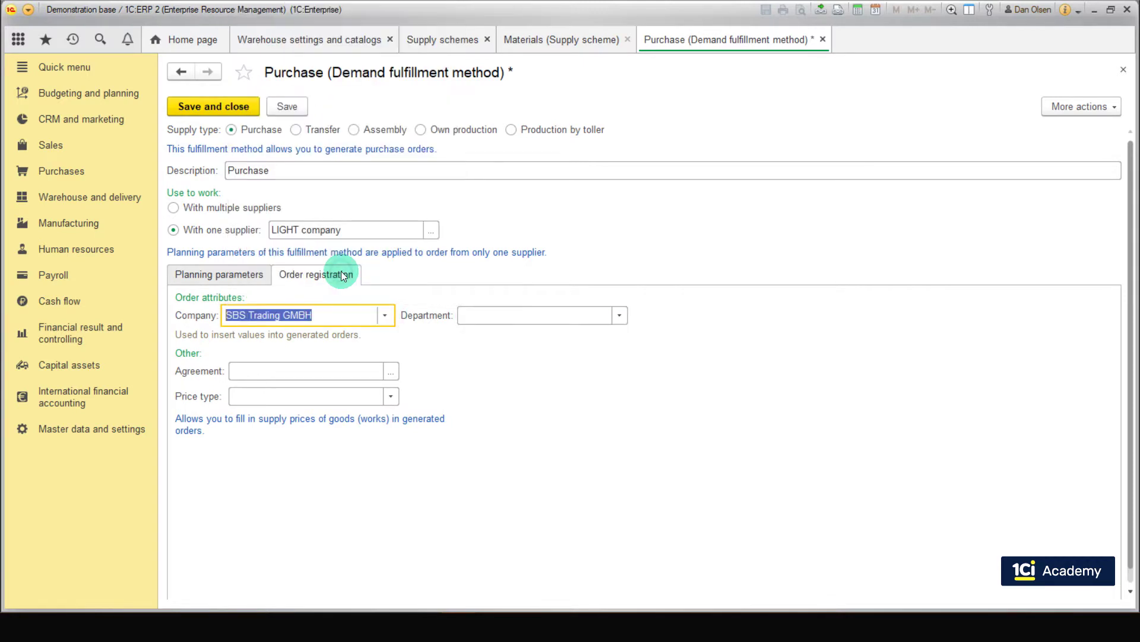
pyautogui.click(623, 311)
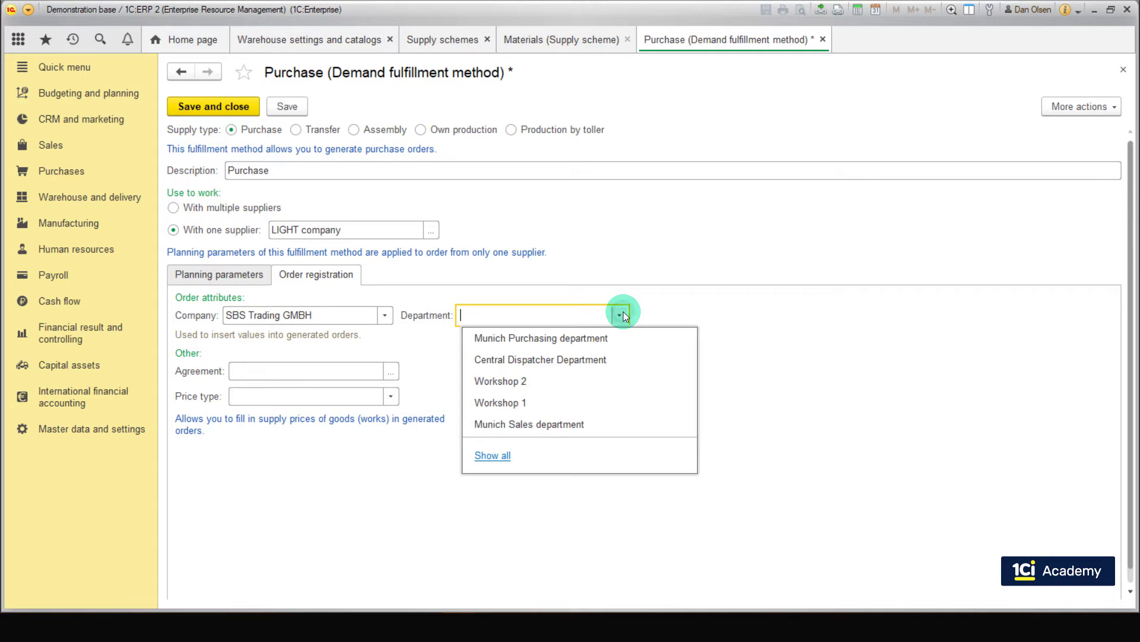
pyautogui.click(600, 336)
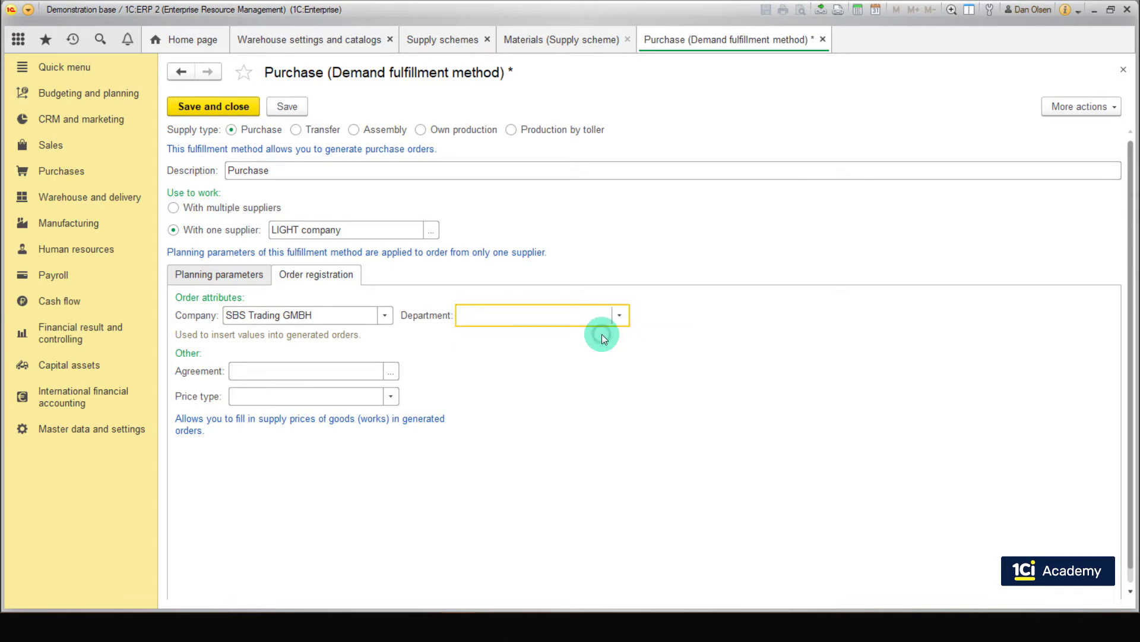
# Step: Set the agreement to "Purchase from LIGHT company" and the price type to Purchase, and save the fulfillment method
pyautogui.click(388, 372)
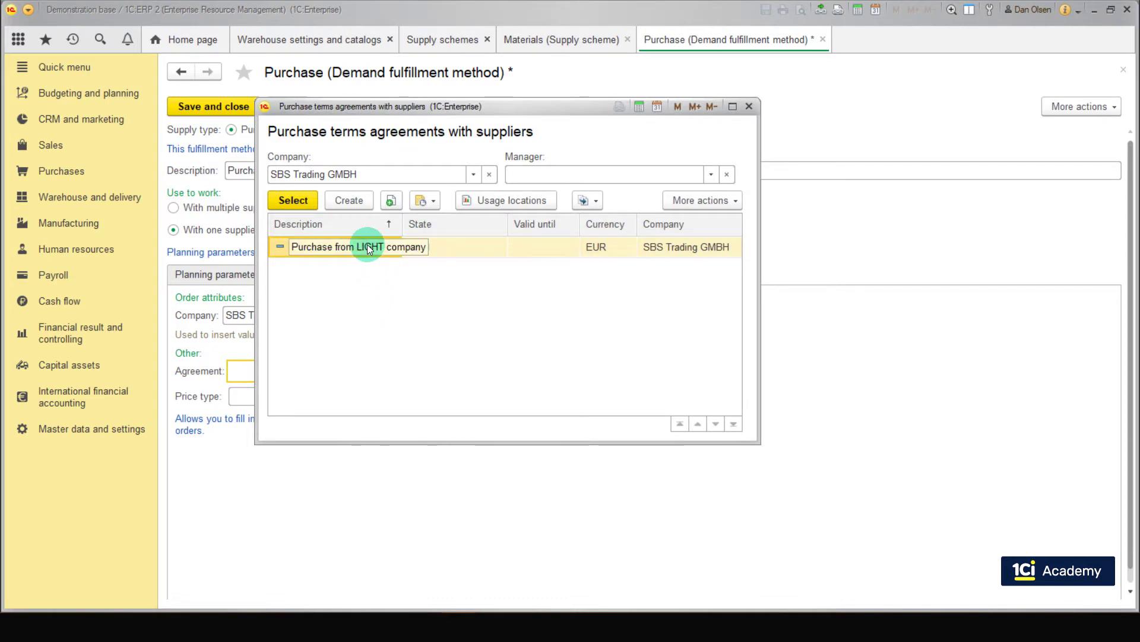
pyautogui.click(292, 209)
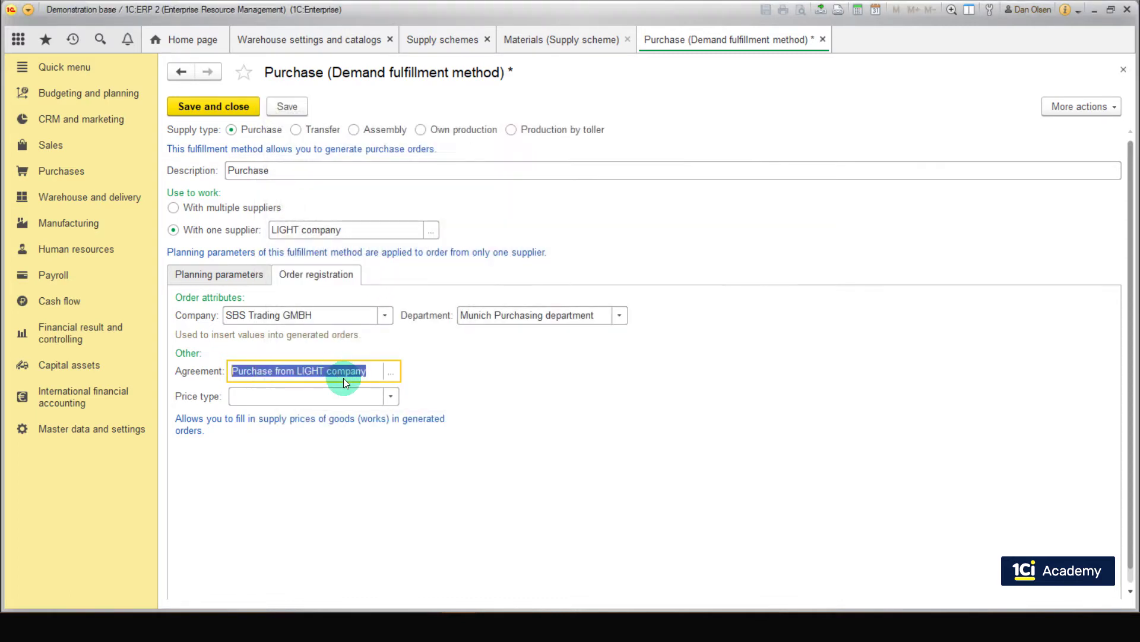
pyautogui.click(392, 396)
pyautogui.click(364, 412)
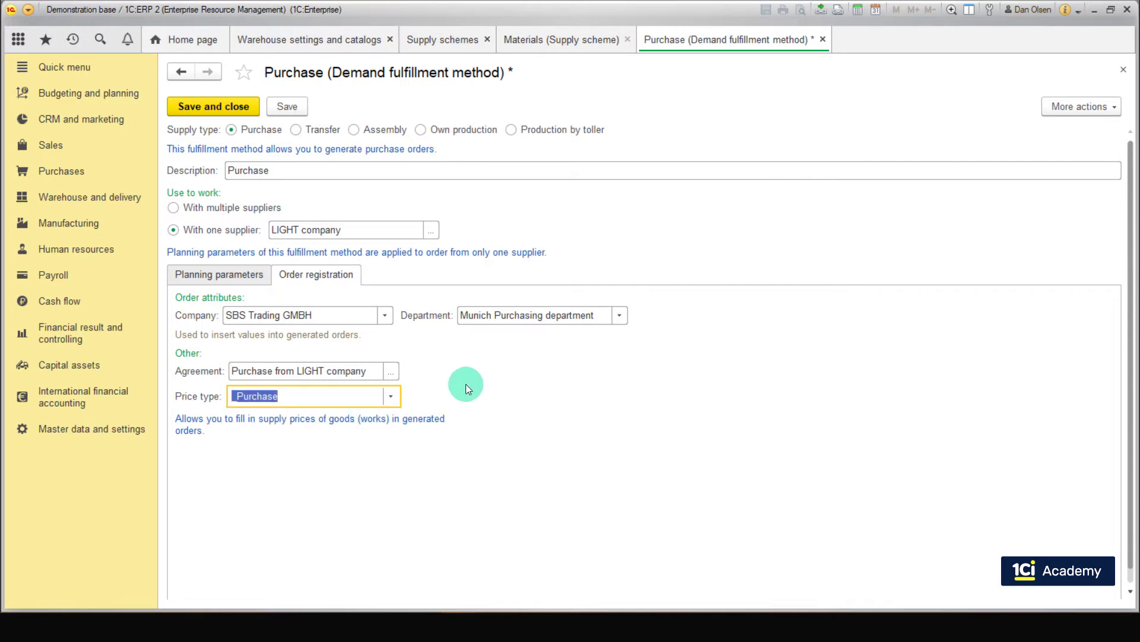
pyautogui.click(240, 107)
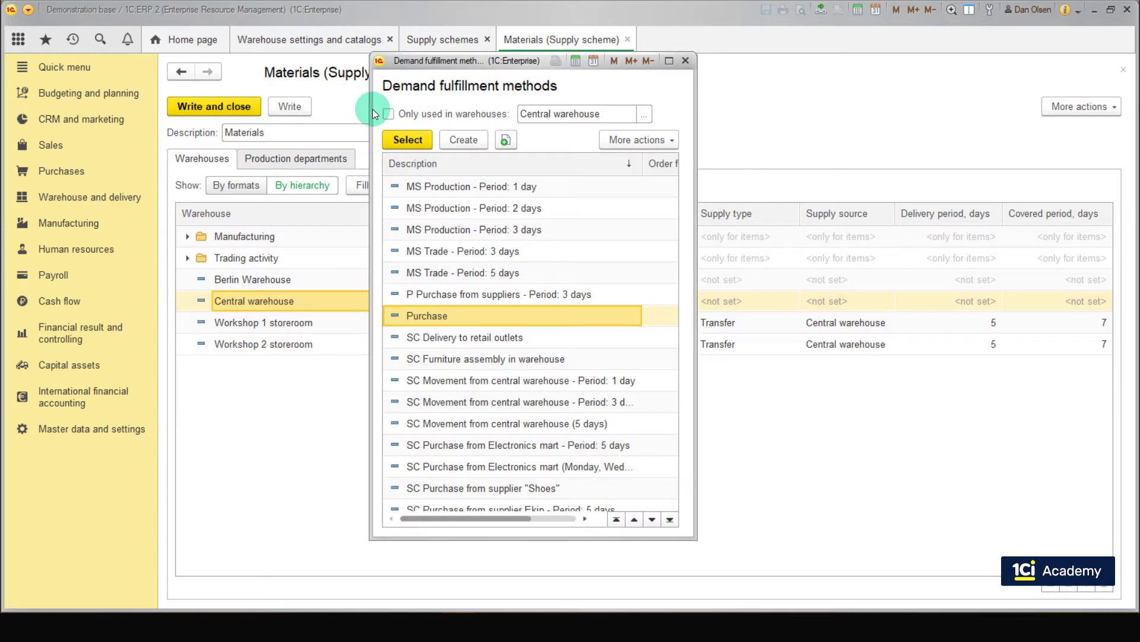
# Step: Assign the new Purchase method to the Central warehouse, save the Materials supply scheme and close the open supply pages
pyautogui.click(396, 140)
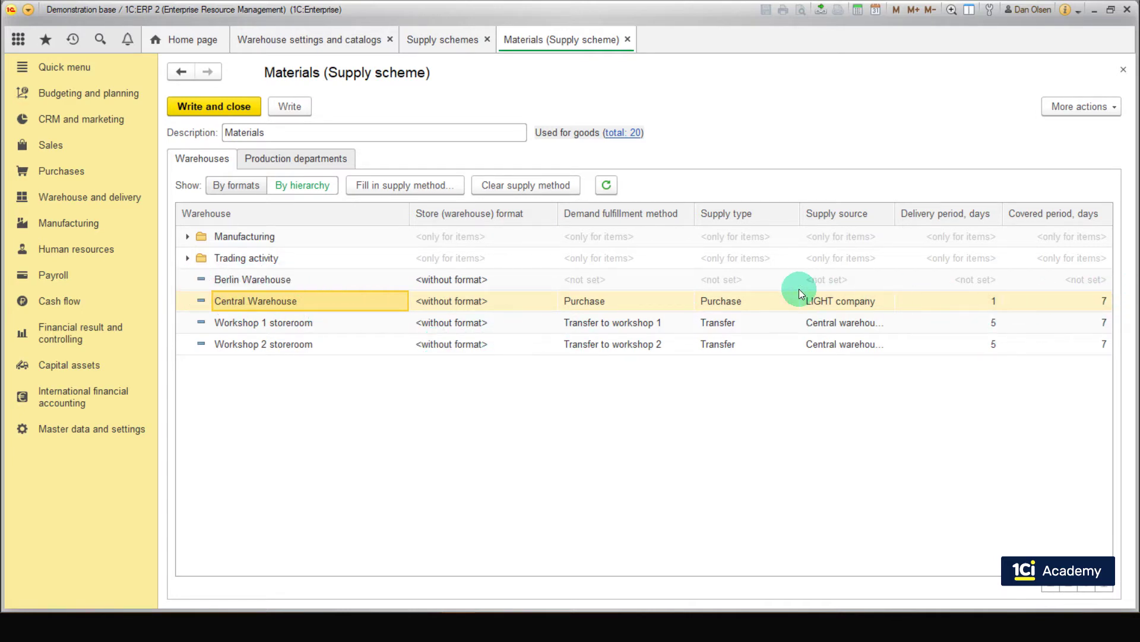
pyautogui.click(241, 111)
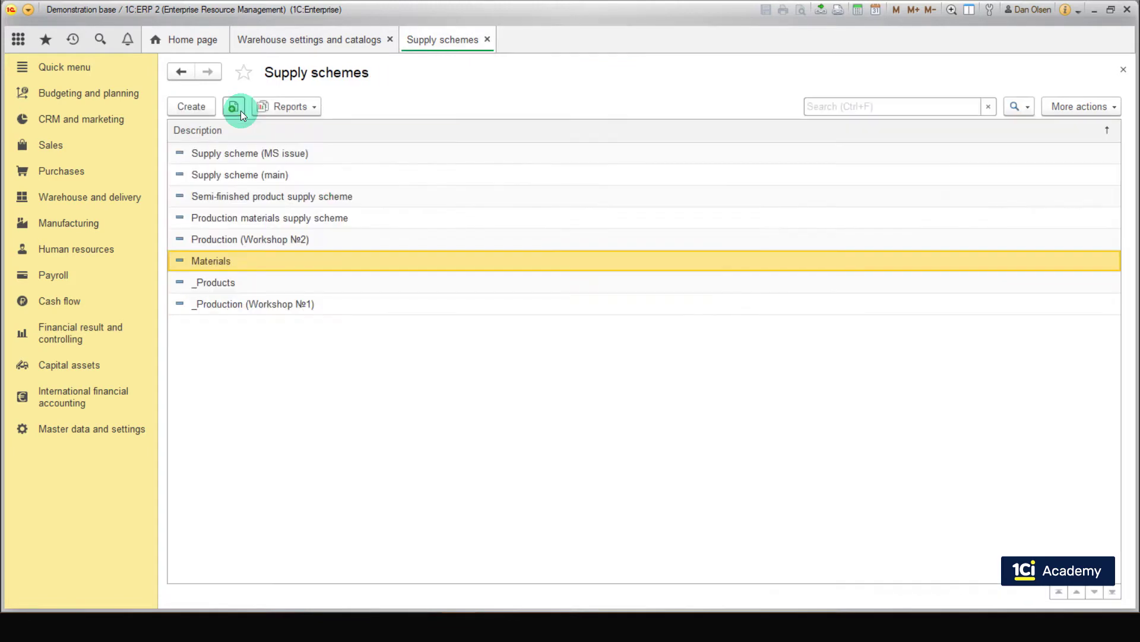
pyautogui.click(487, 39)
pyautogui.click(389, 39)
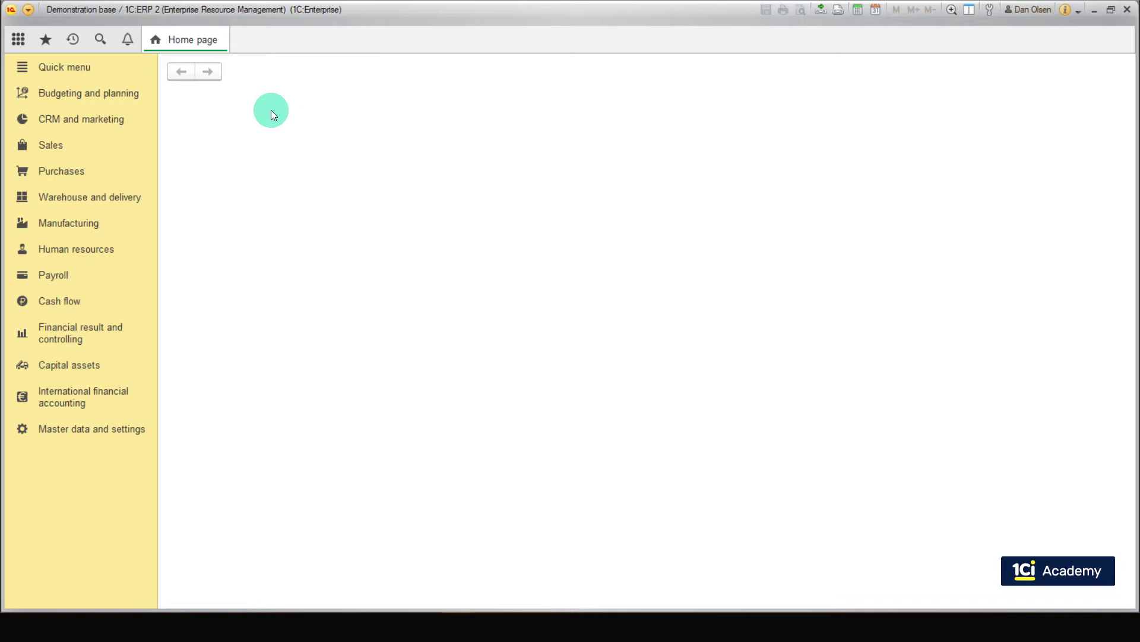
# Step: Open the Products master data and select all products of the kind "Purchased and other products"
pyautogui.click(92, 435)
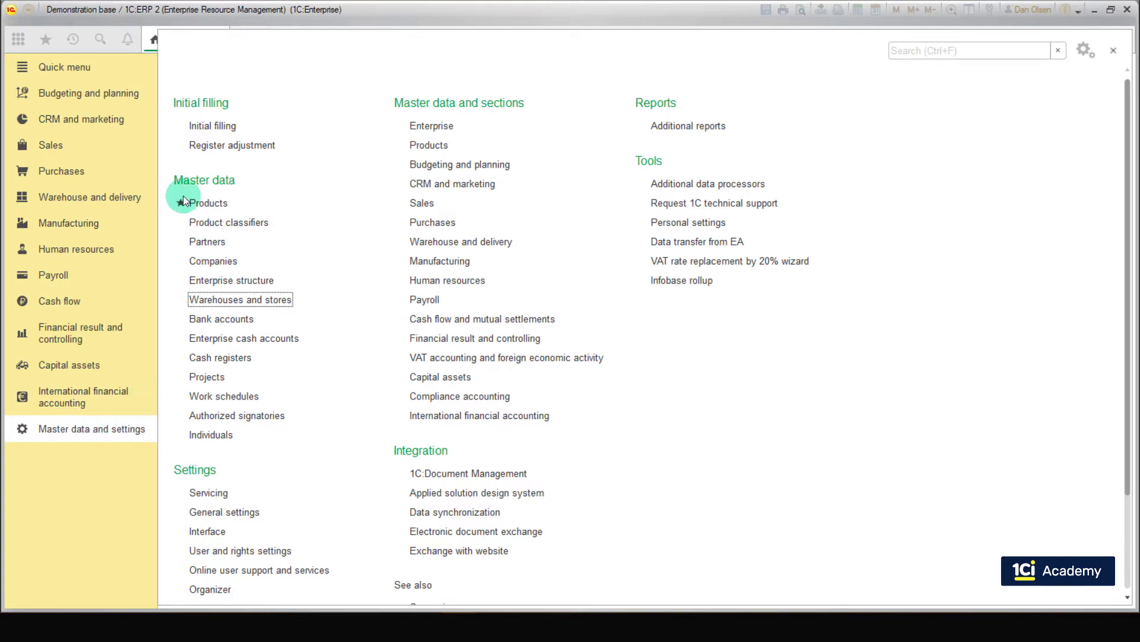
pyautogui.click(215, 205)
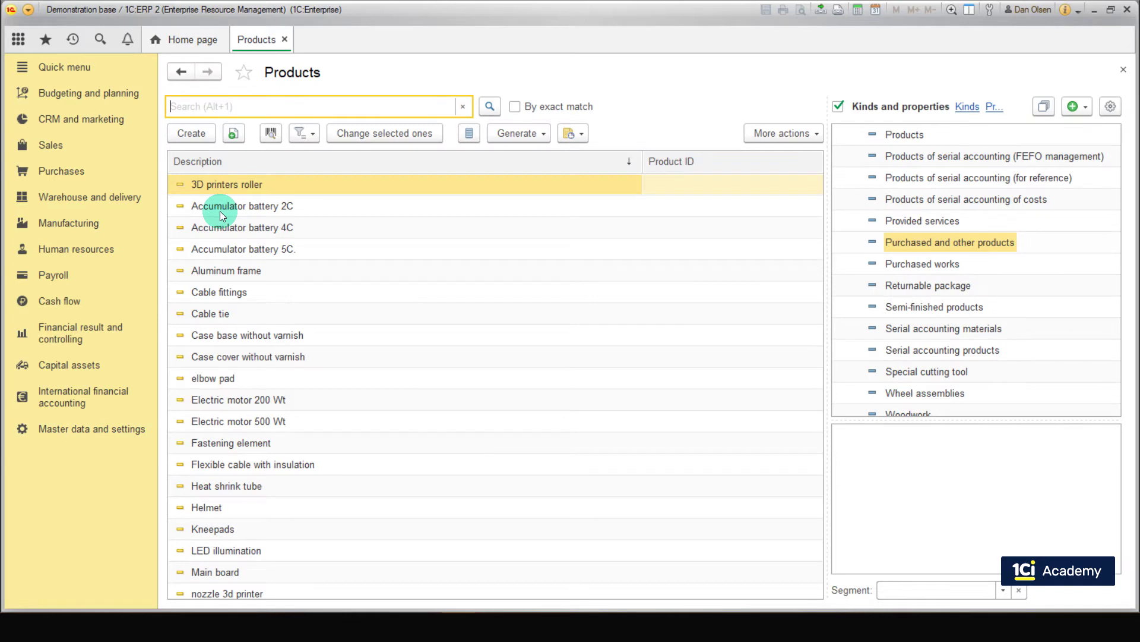
pyautogui.click(346, 180)
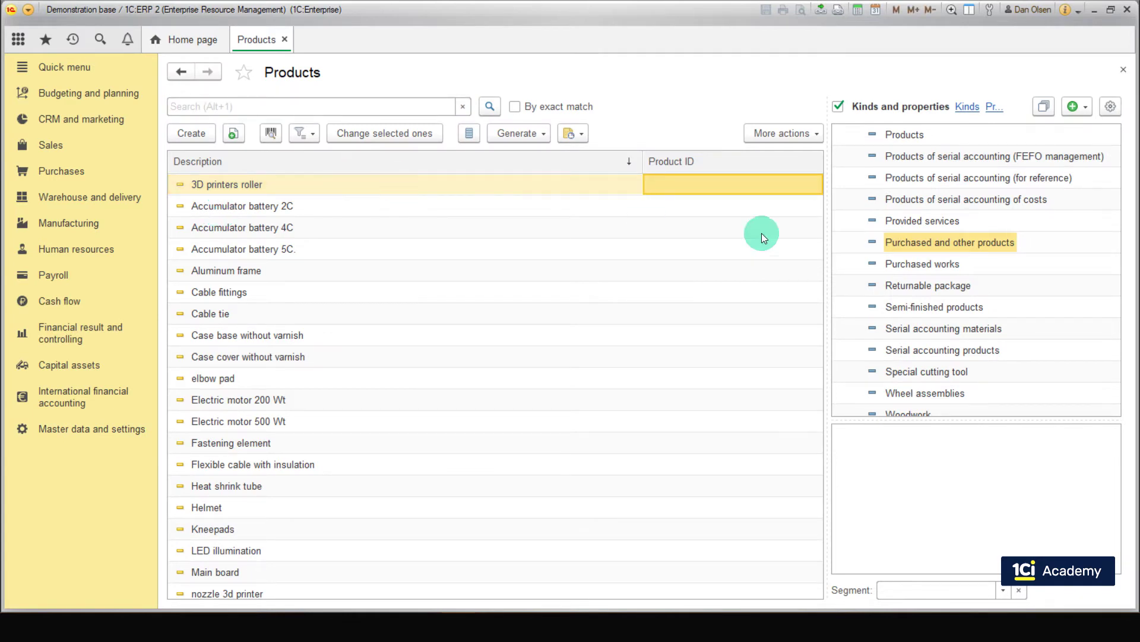
pyautogui.click(886, 238)
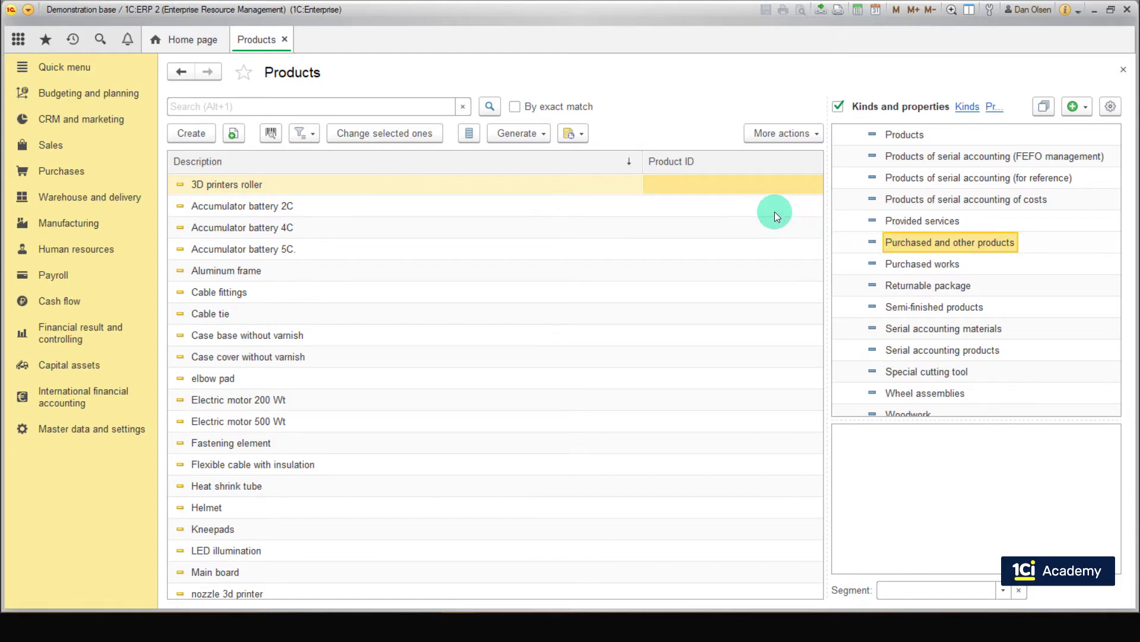
pyautogui.scroll(-3, 660, 261)
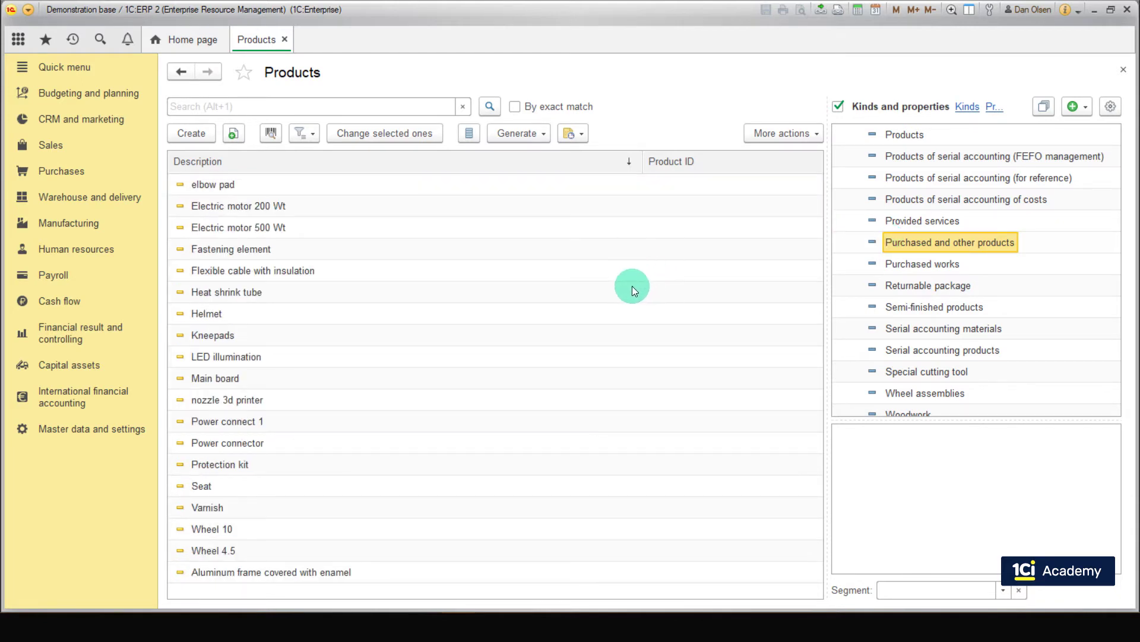
pyautogui.keyDown('shift'); pyautogui.click(419, 572); pyautogui.keyUp('shift')
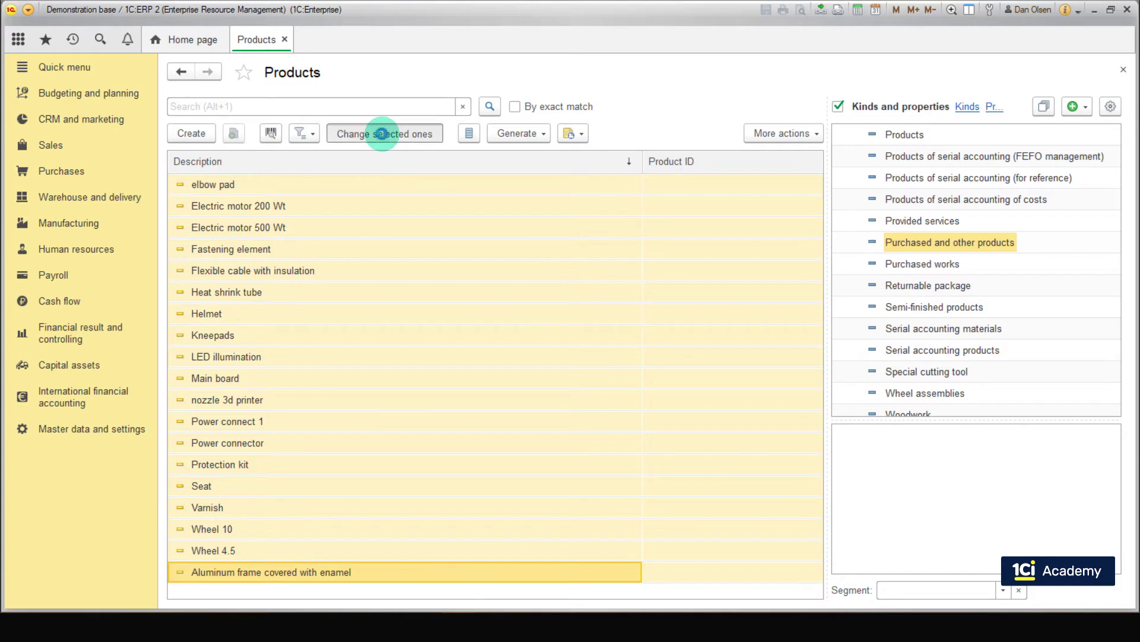
# Step: Start a bulk change of the selected products and mark the Supply scheme attribute for changing
pyautogui.click(382, 133)
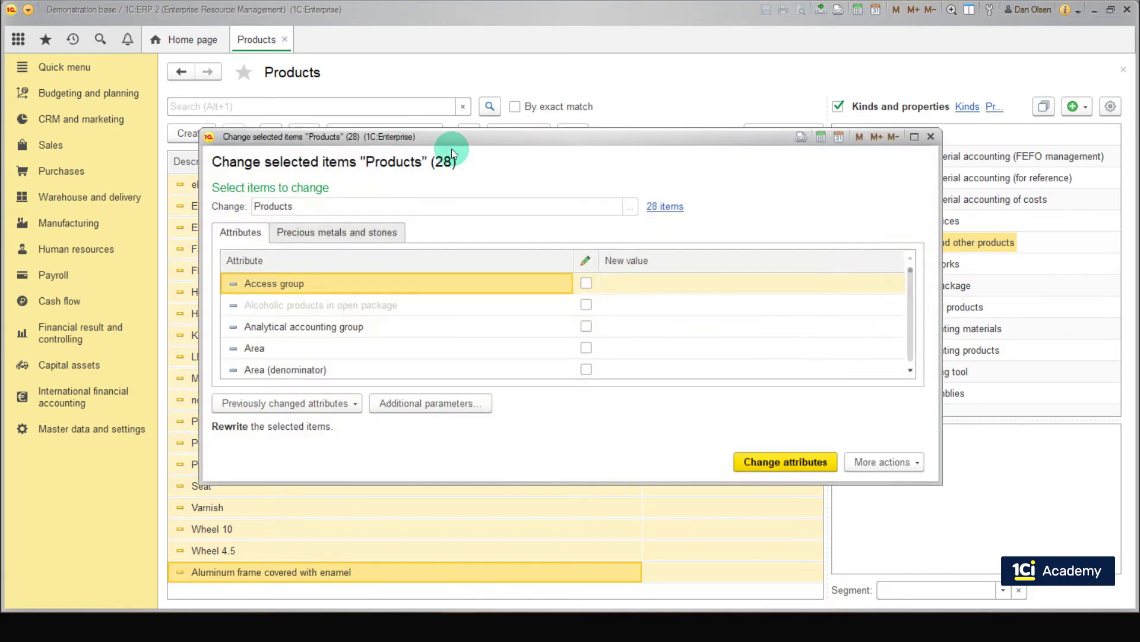
pyautogui.scroll(-8, 676, 328)
pyautogui.scroll(-6, 681, 326)
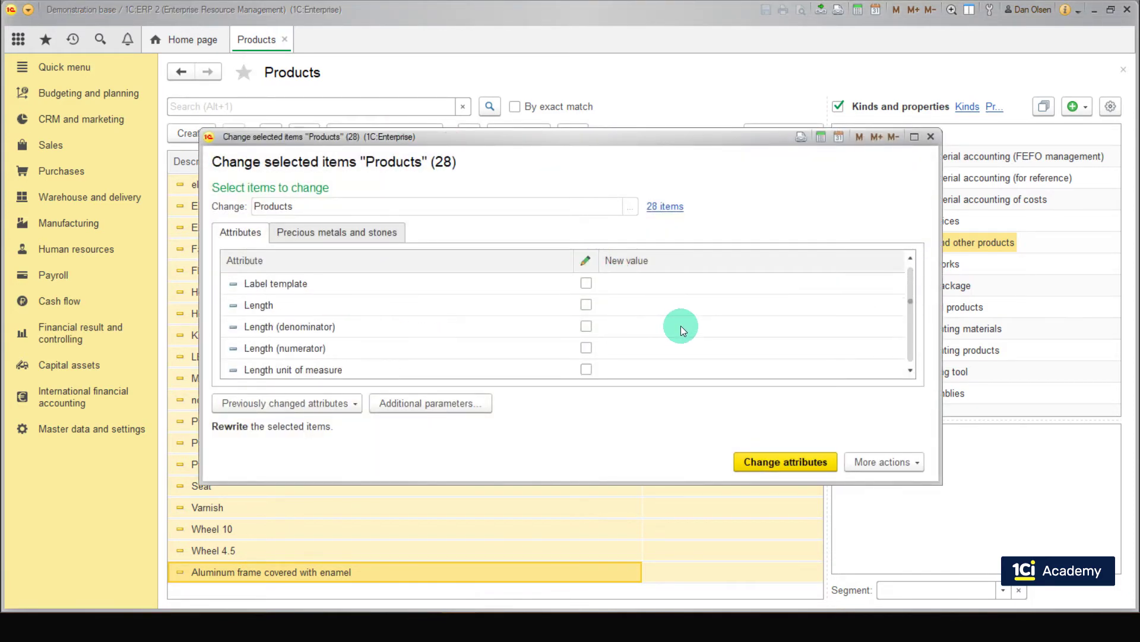
pyautogui.scroll(-4, 678, 327)
pyautogui.scroll(-5, 676, 329)
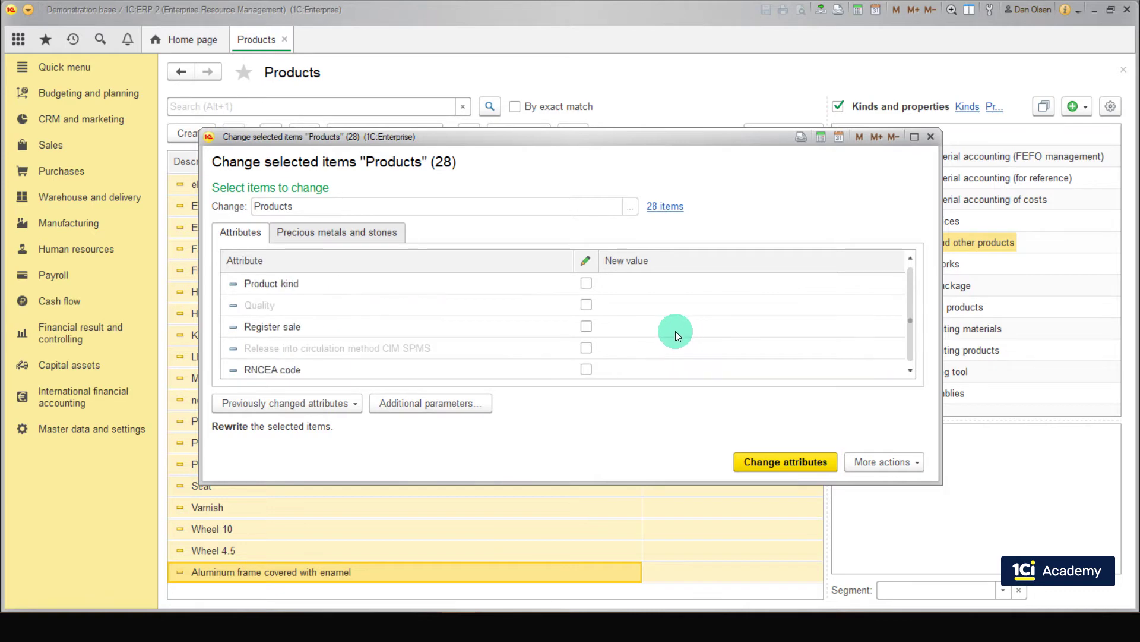
pyautogui.click(587, 369)
pyautogui.click(587, 349)
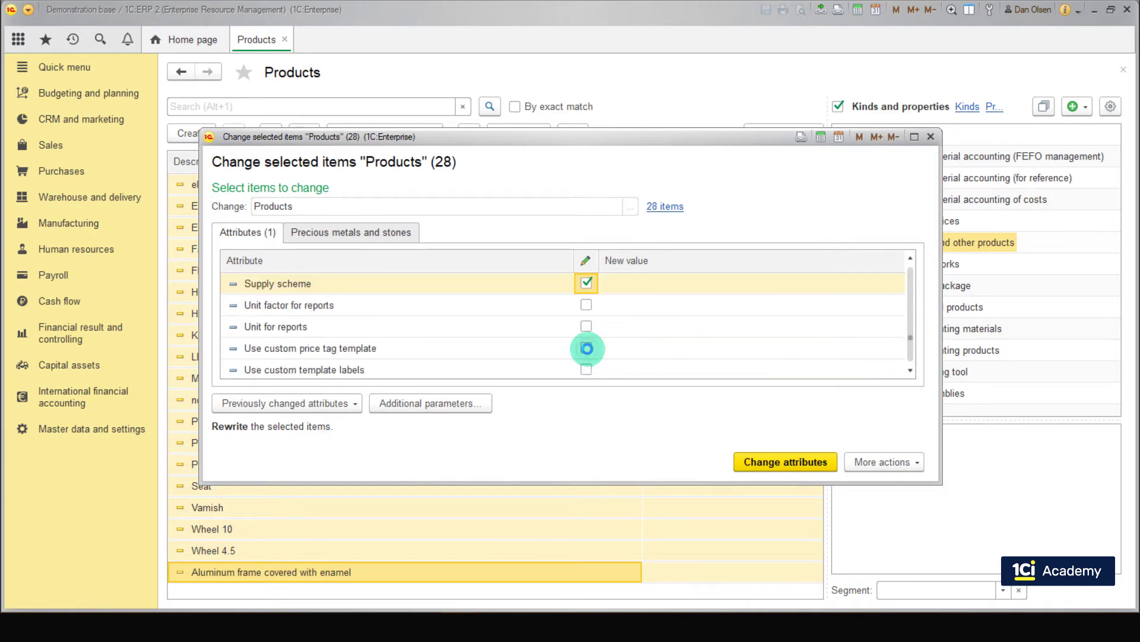
# Step: Set the new Supply scheme value to Materials, apply it to the selected products and close the bulk change window
pyautogui.click(652, 282)
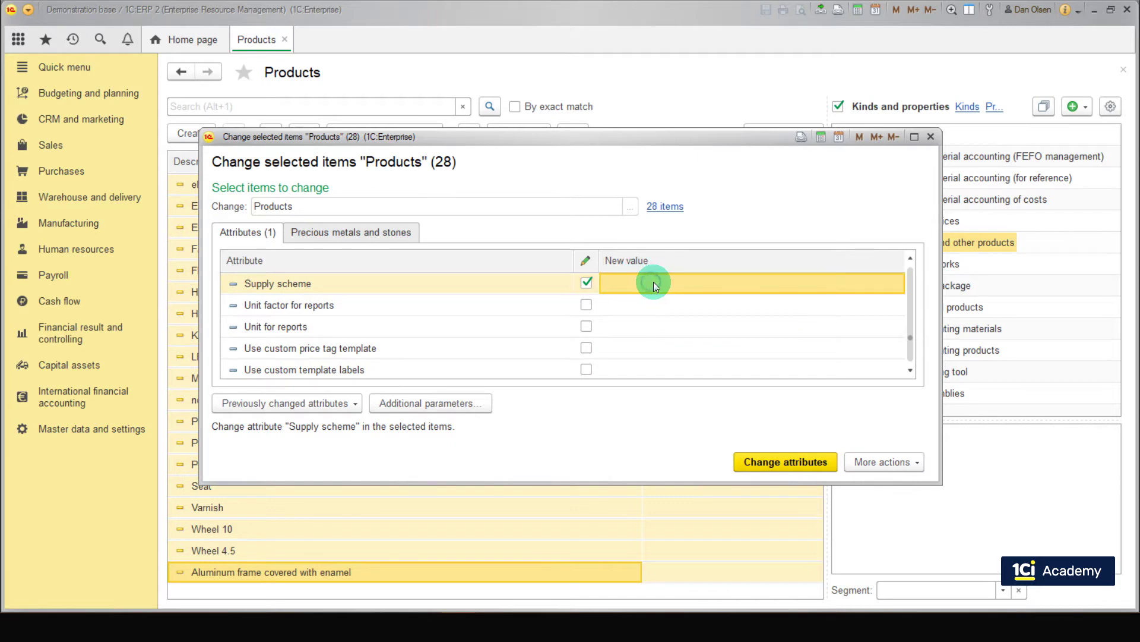
pyautogui.click(797, 283)
pyautogui.click(643, 401)
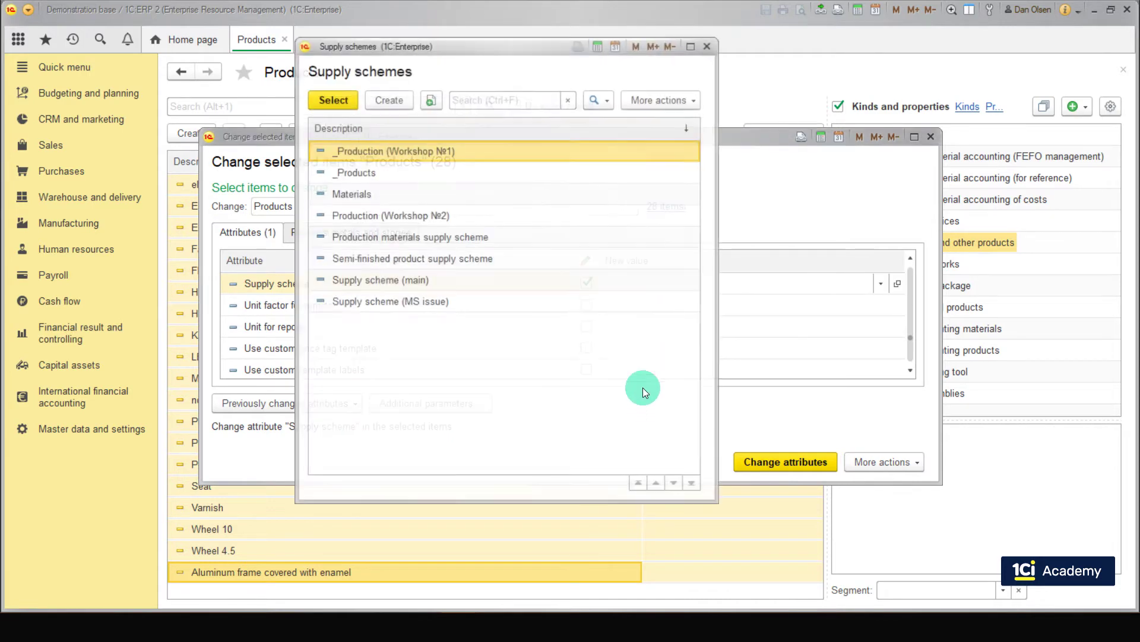
pyautogui.click(428, 192)
pyautogui.doubleClick(427, 194)
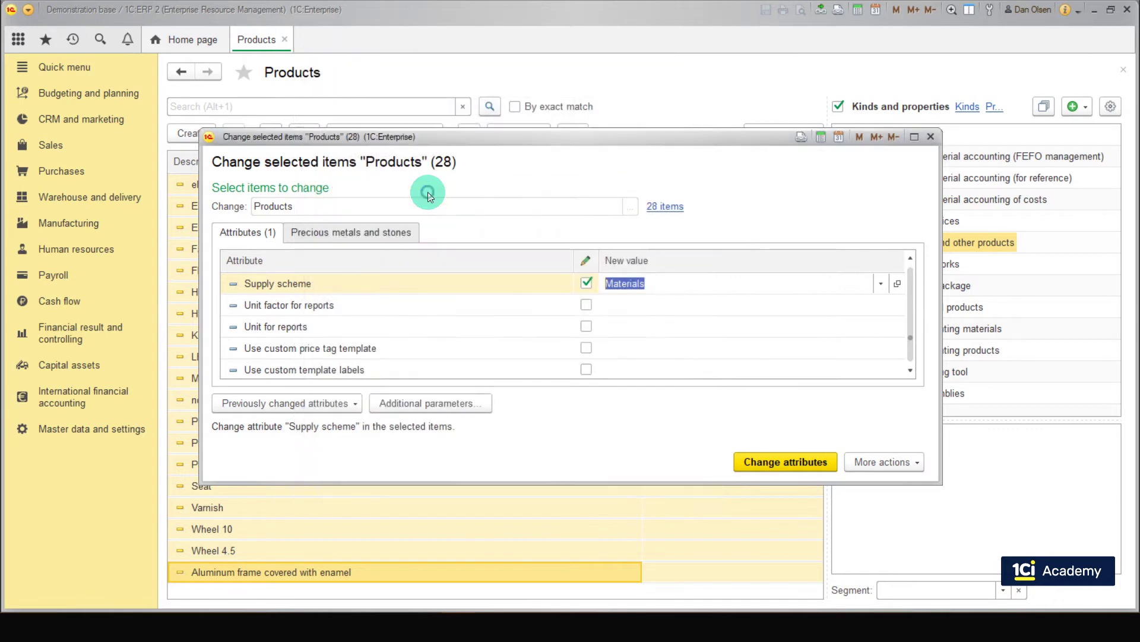
pyautogui.click(750, 461)
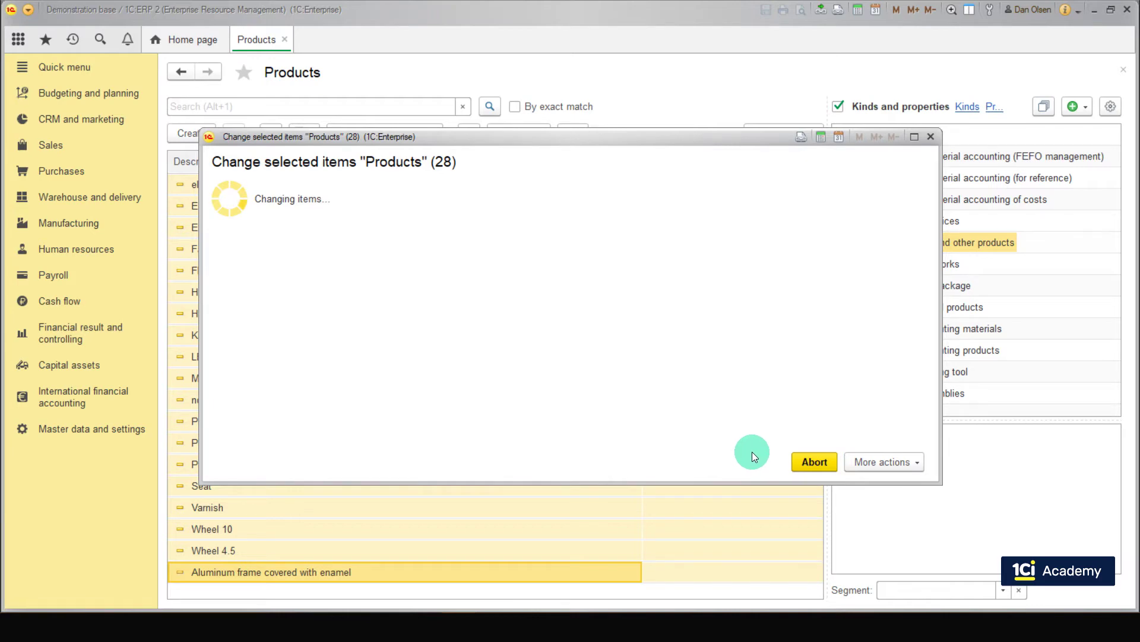
pyautogui.click(813, 463)
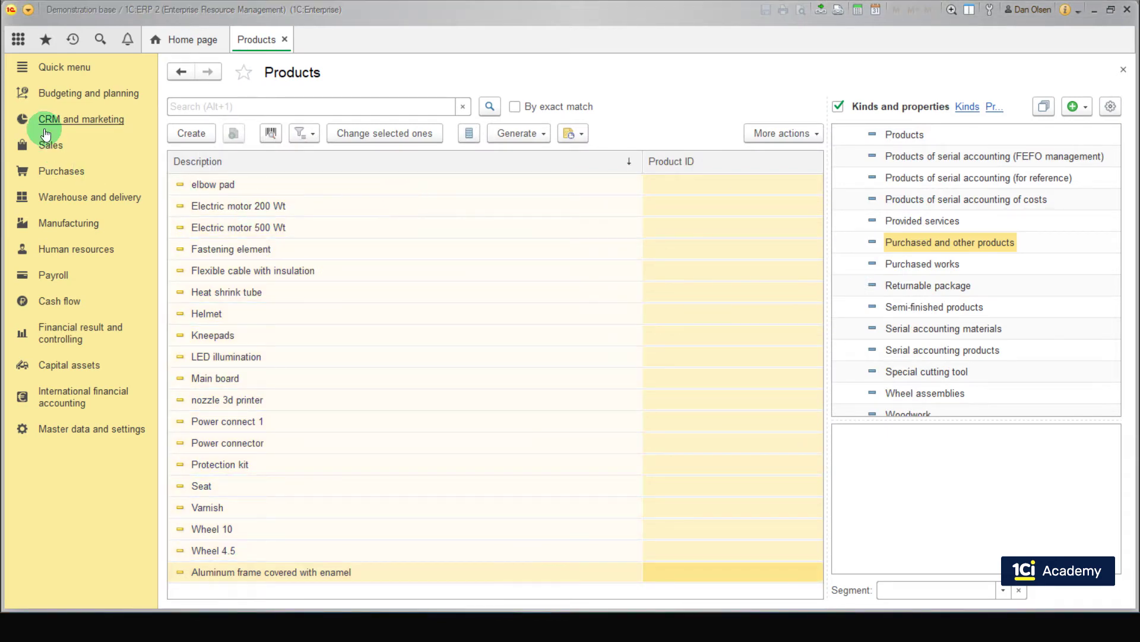
# Step: Open the supply schemes from the warehouse settings and catalogs and start a new supply scheme
pyautogui.click(97, 196)
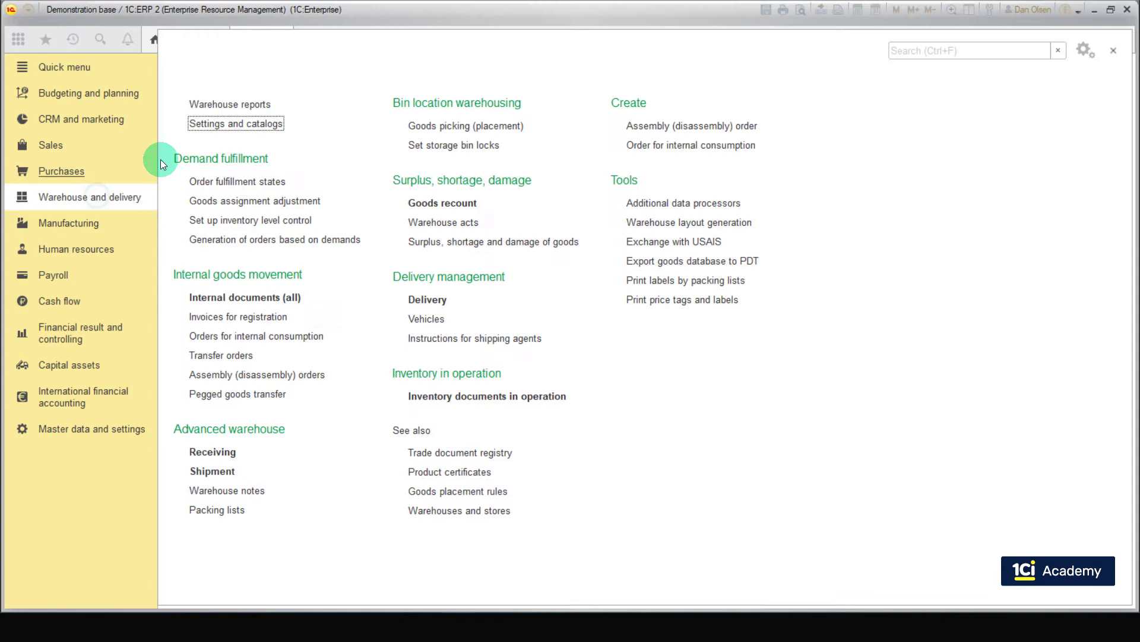
pyautogui.click(205, 124)
pyautogui.click(207, 157)
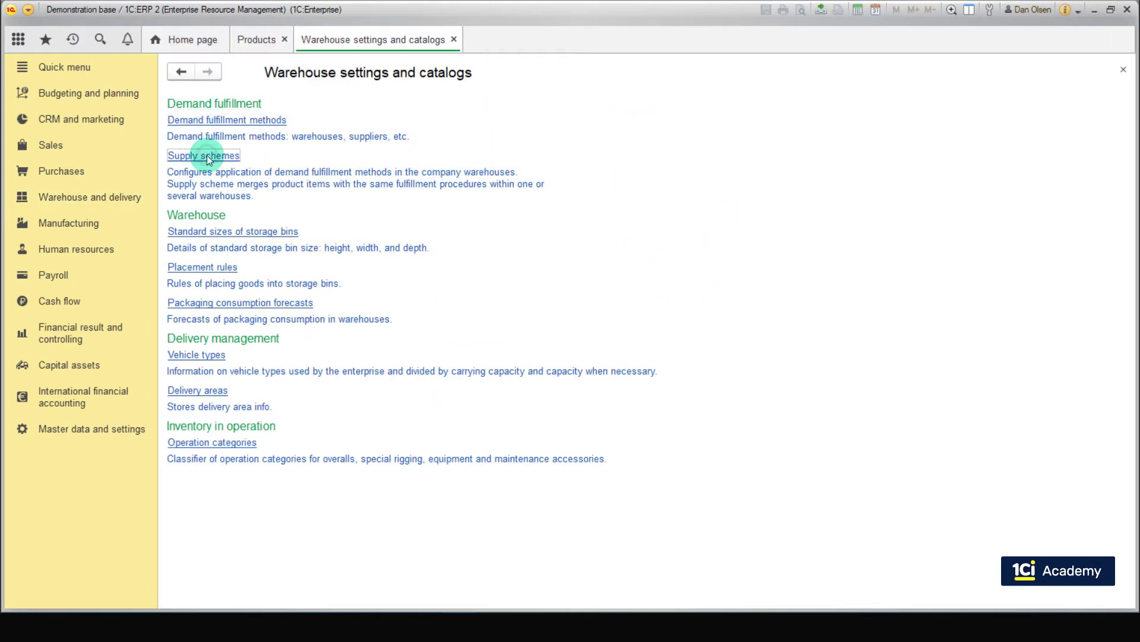
pyautogui.click(196, 103)
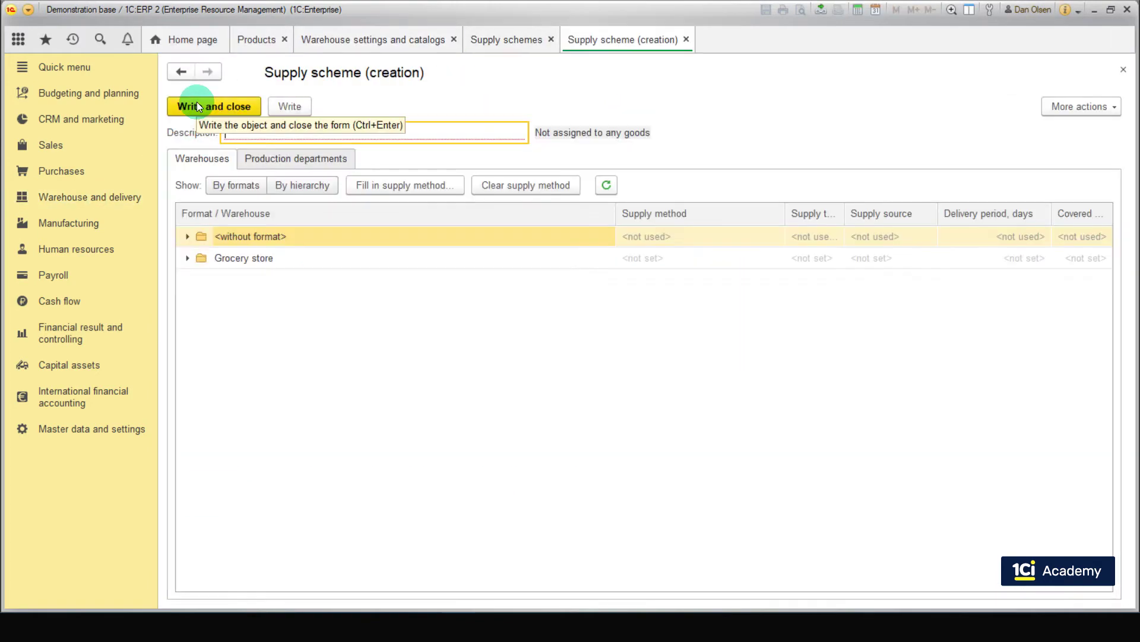
# Step: List the scheme's warehouses by hierarchy, select the Workshop 1 storeroom and enter "Production Workshop 1" as the scheme's description
pyautogui.click(302, 185)
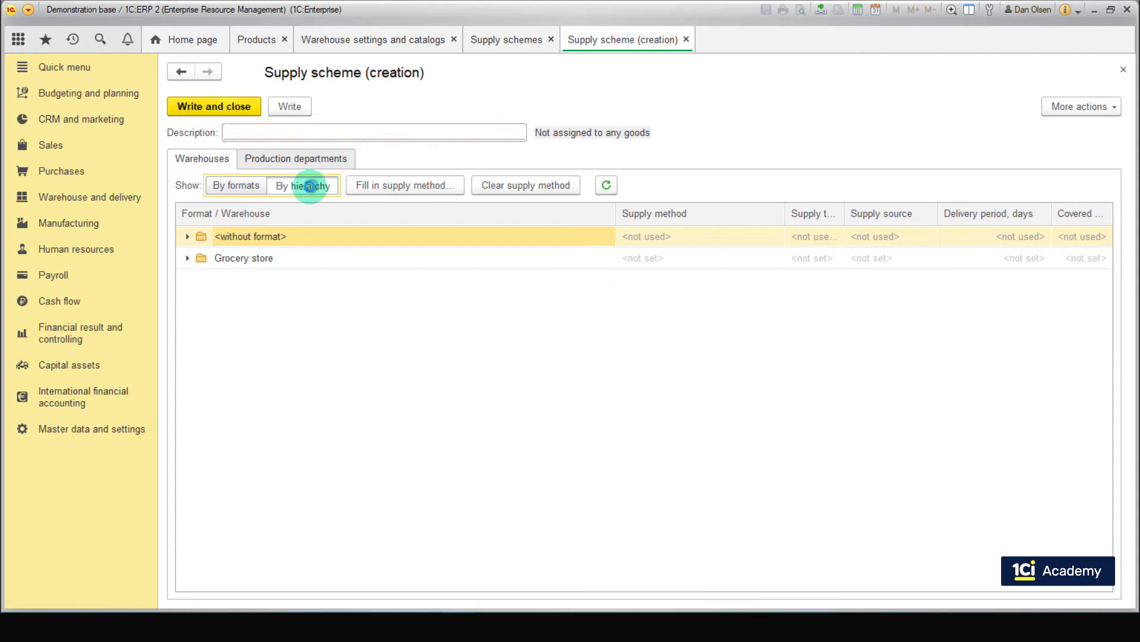
pyautogui.click(266, 323)
pyautogui.click(265, 344)
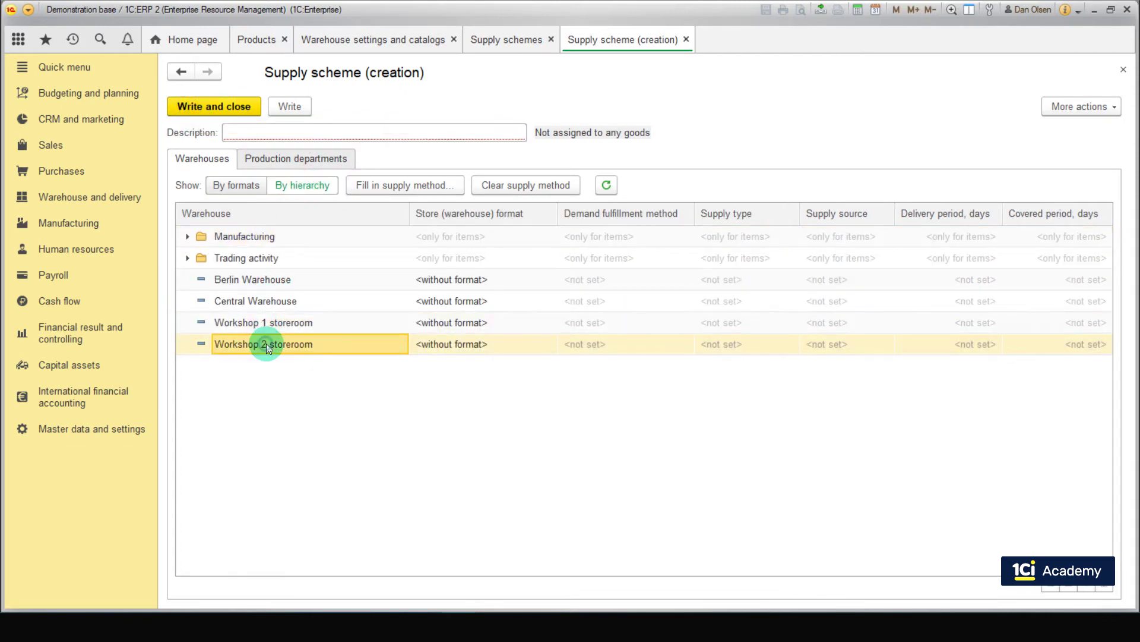
pyautogui.click(260, 322)
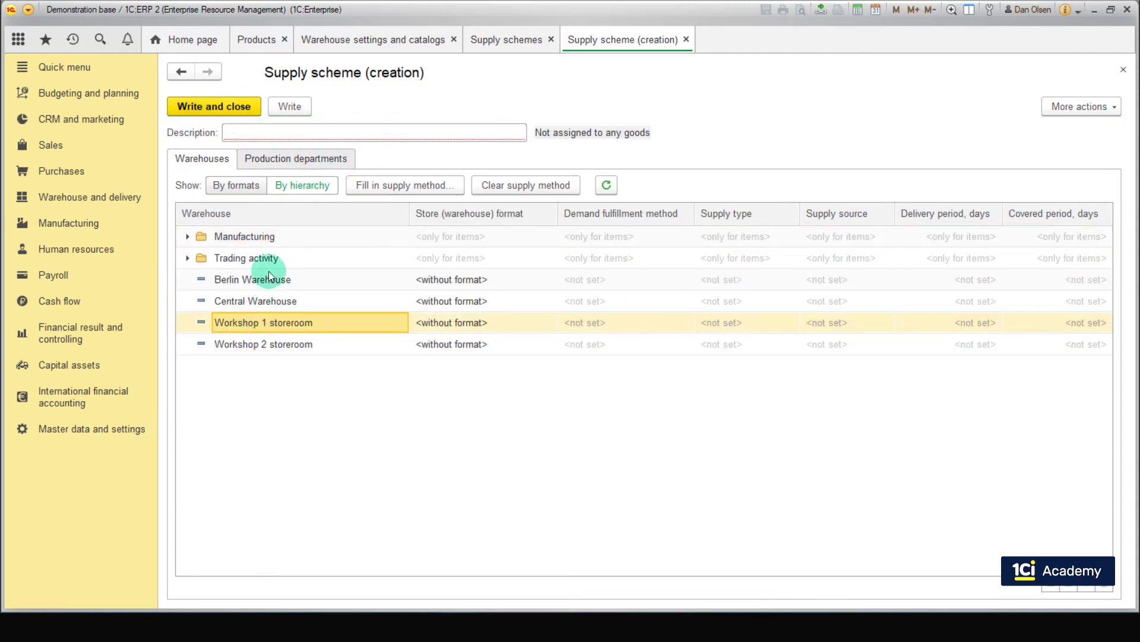
pyautogui.click(289, 133)
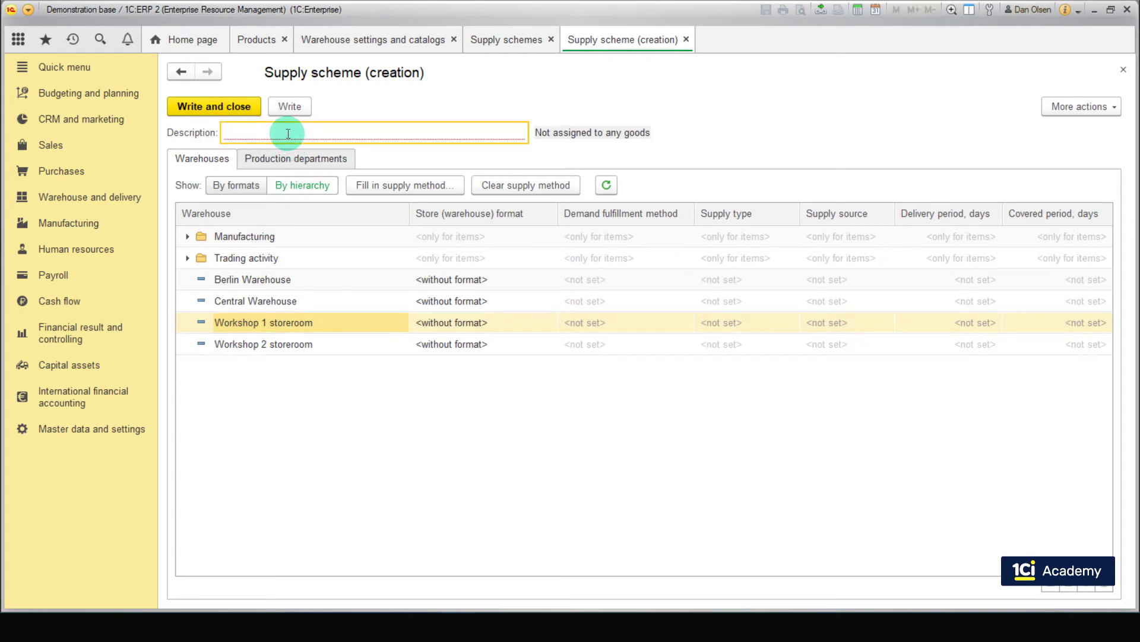
pyautogui.write('Production Workshop 1')
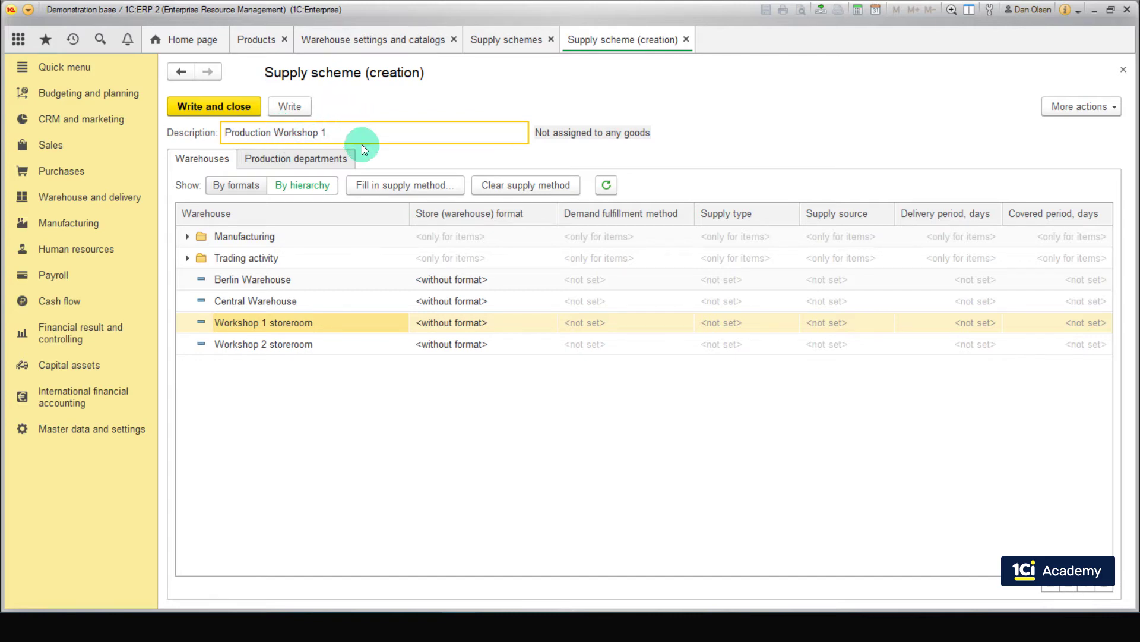
# Step: Save the scheme and create a demand fulfillment method for the Workshop 1 storeroom with supply type Own production and description "Production Workshop 1"
pyautogui.click(393, 184)
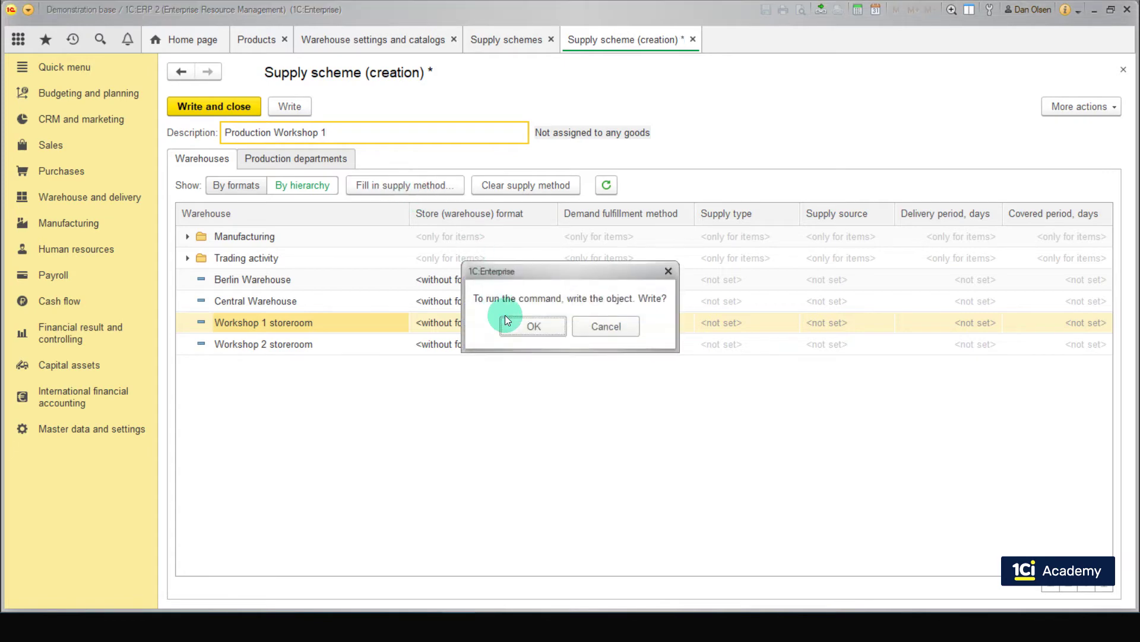
pyautogui.click(506, 317)
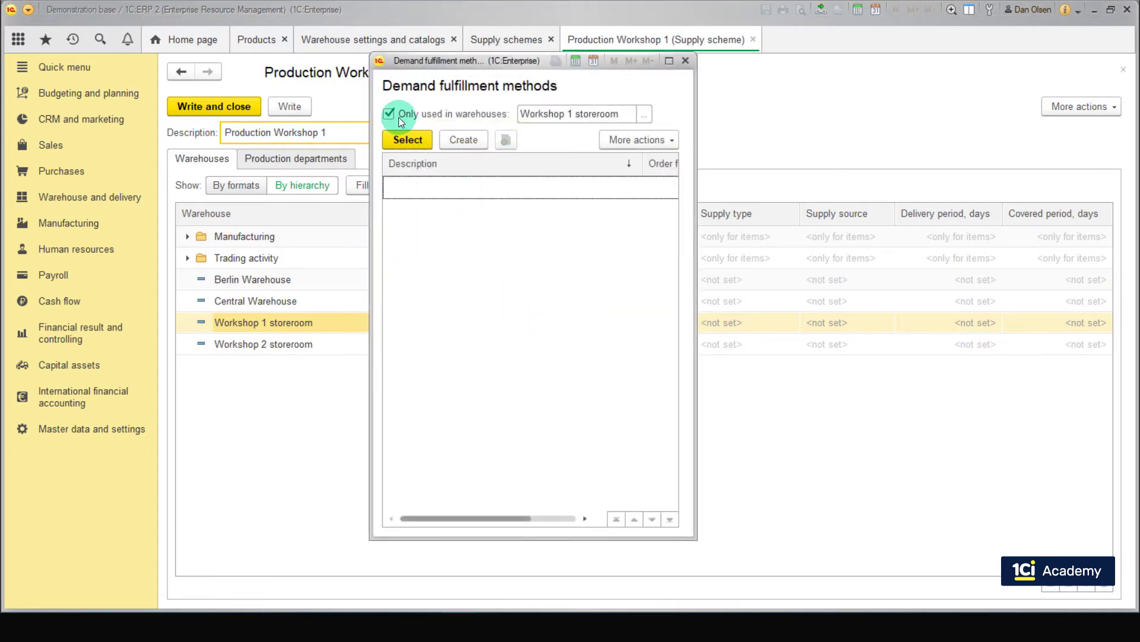
pyautogui.click(390, 113)
pyautogui.click(457, 140)
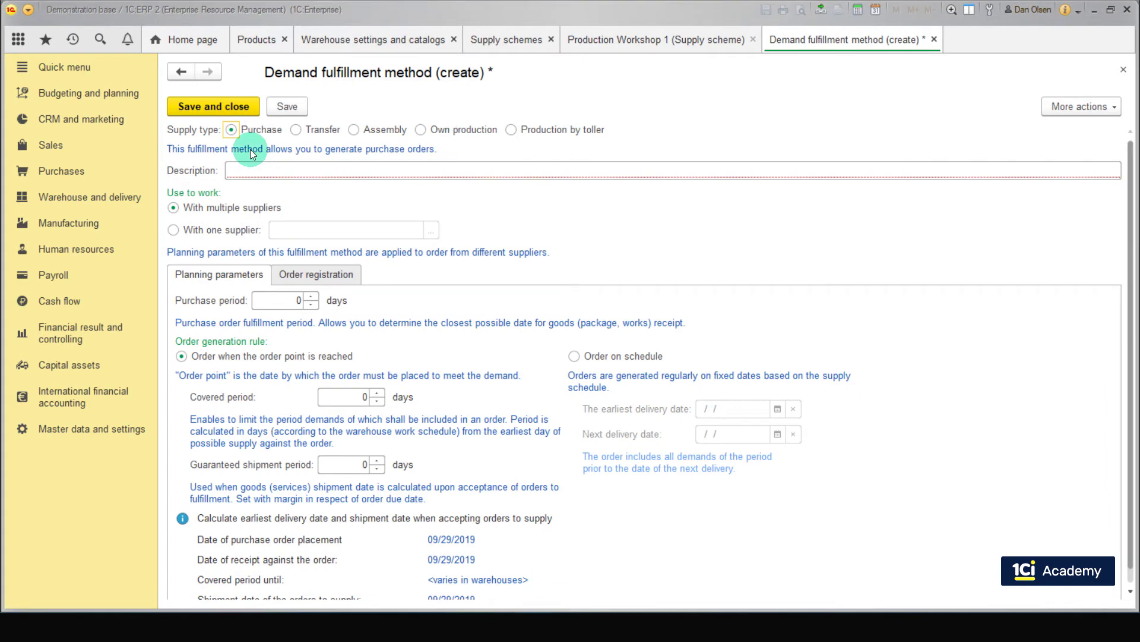
pyautogui.click(421, 129)
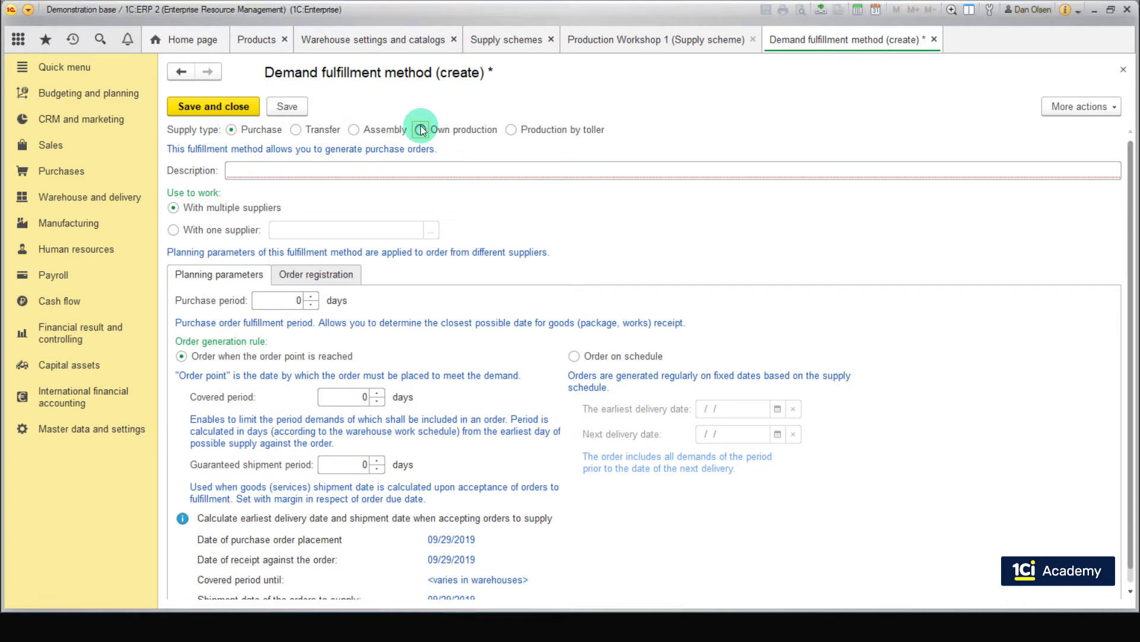
pyautogui.click(379, 172)
pyautogui.write('Production Workshop 1')
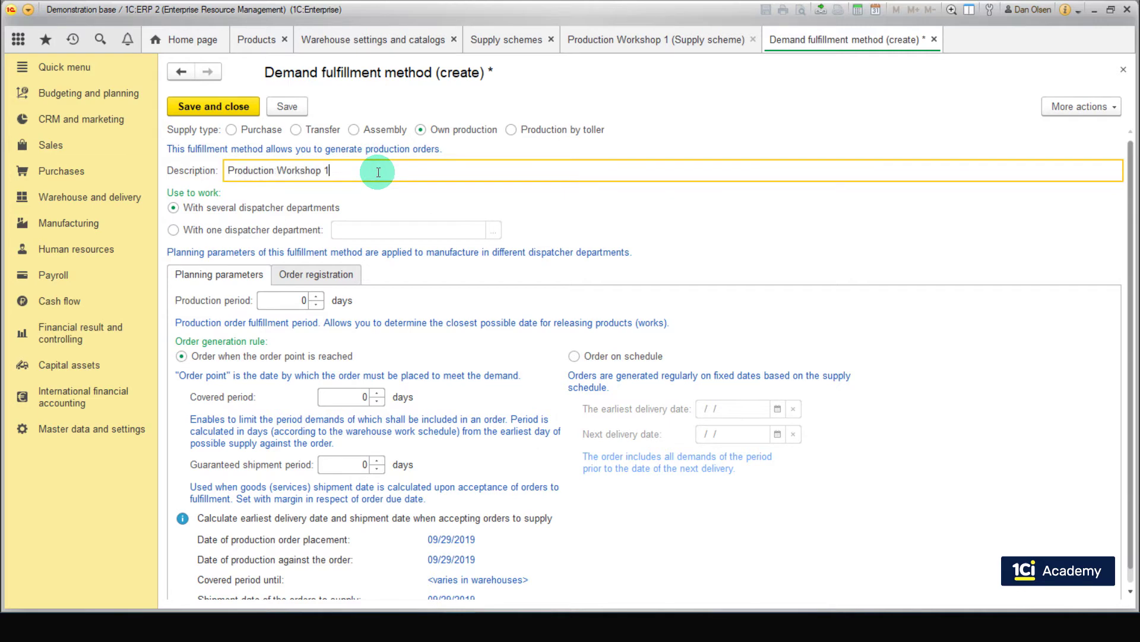
# Step: Set the method's production period to 1 day and its covered period to 7 days
pyautogui.click(302, 300)
pyautogui.write('1')
pyautogui.click(354, 396)
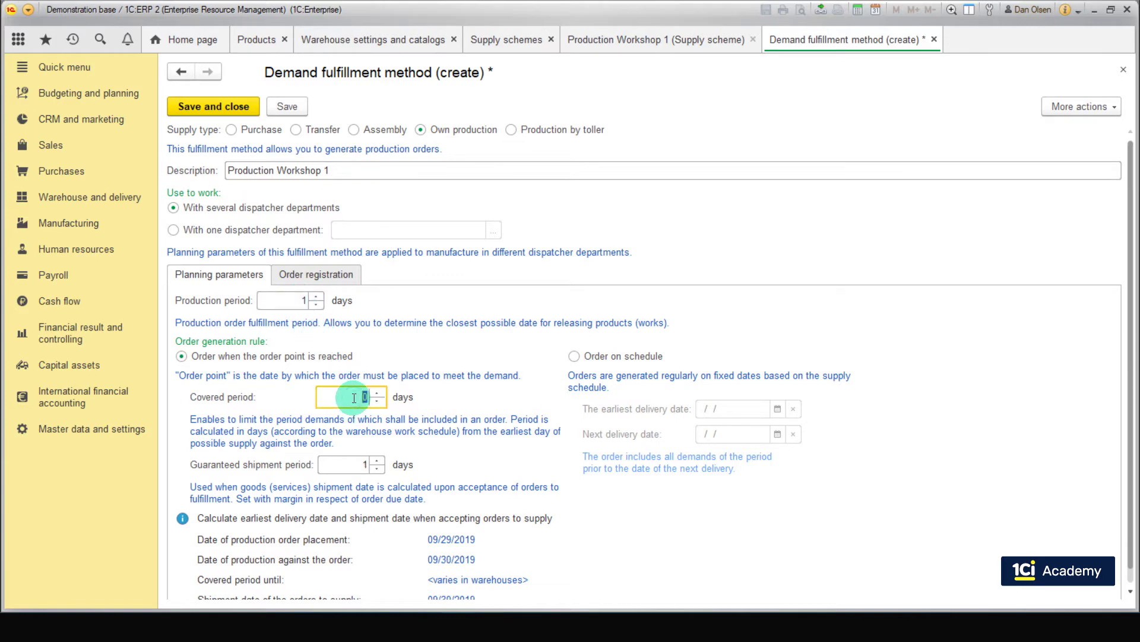
pyautogui.write('7')
pyautogui.click(349, 468)
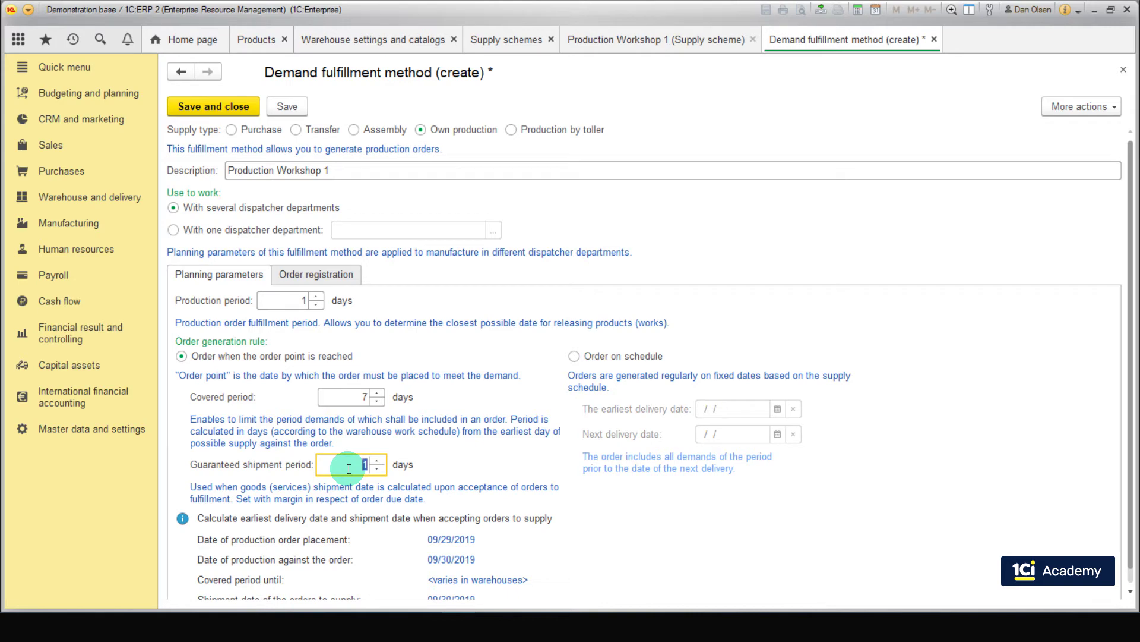
# Step: Set the company for generated orders to SBS Manufacturing, and save and close the fulfillment method
pyautogui.click(308, 280)
pyautogui.click(383, 314)
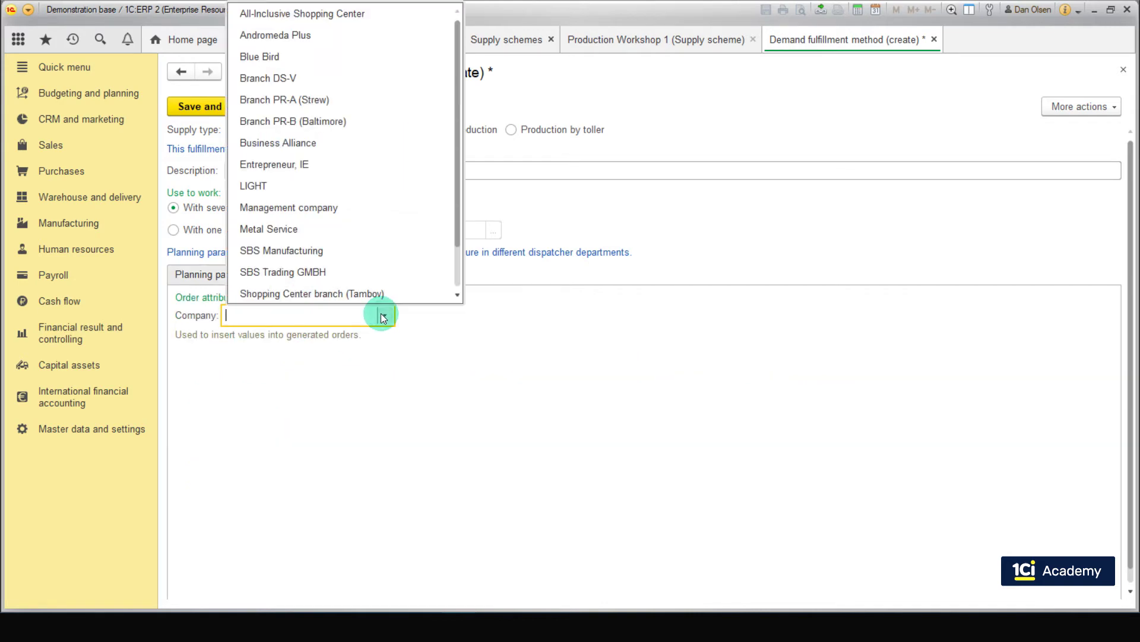
pyautogui.click(327, 249)
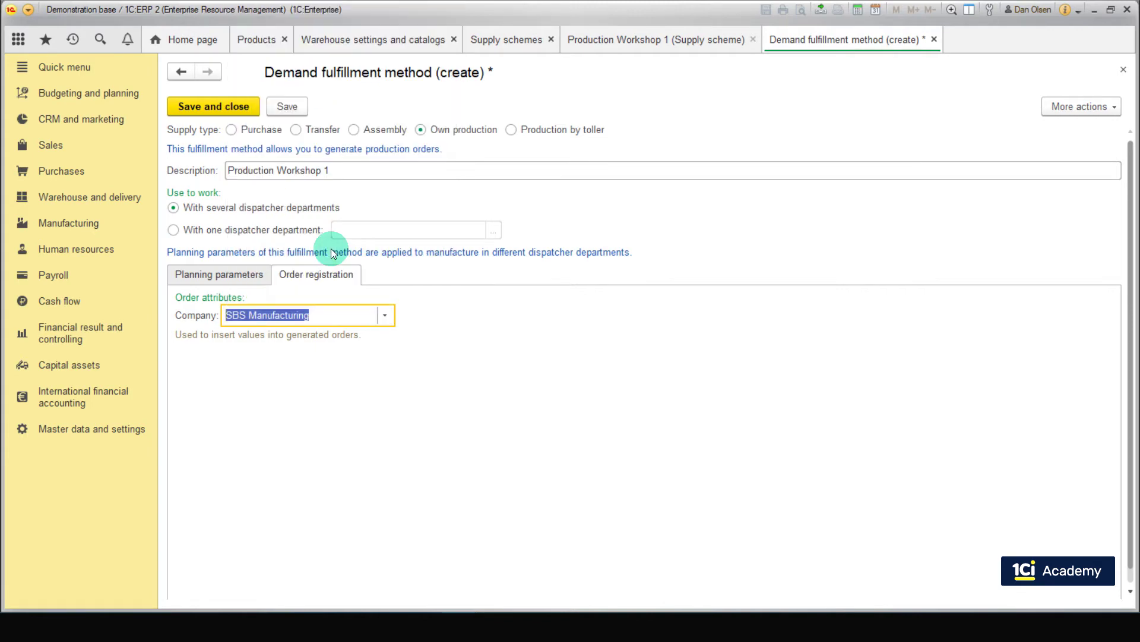
pyautogui.click(236, 109)
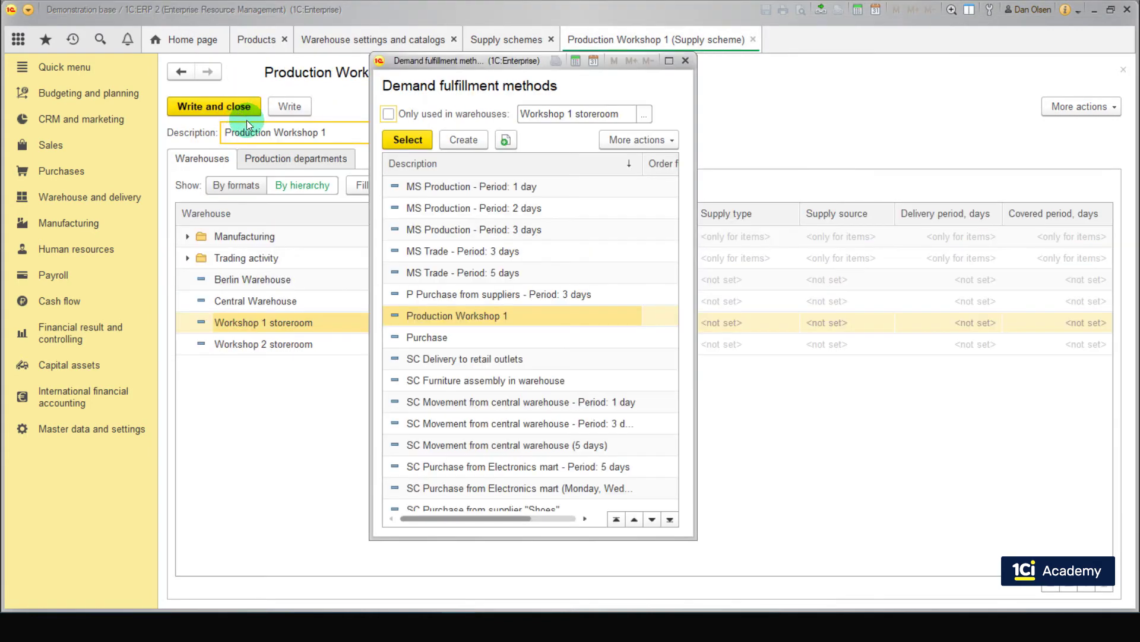
# Step: Assign the Production Workshop 1 method to the Workshop 1 storeroom, check the scheme's production departments, and save and close the scheme
pyautogui.click(402, 144)
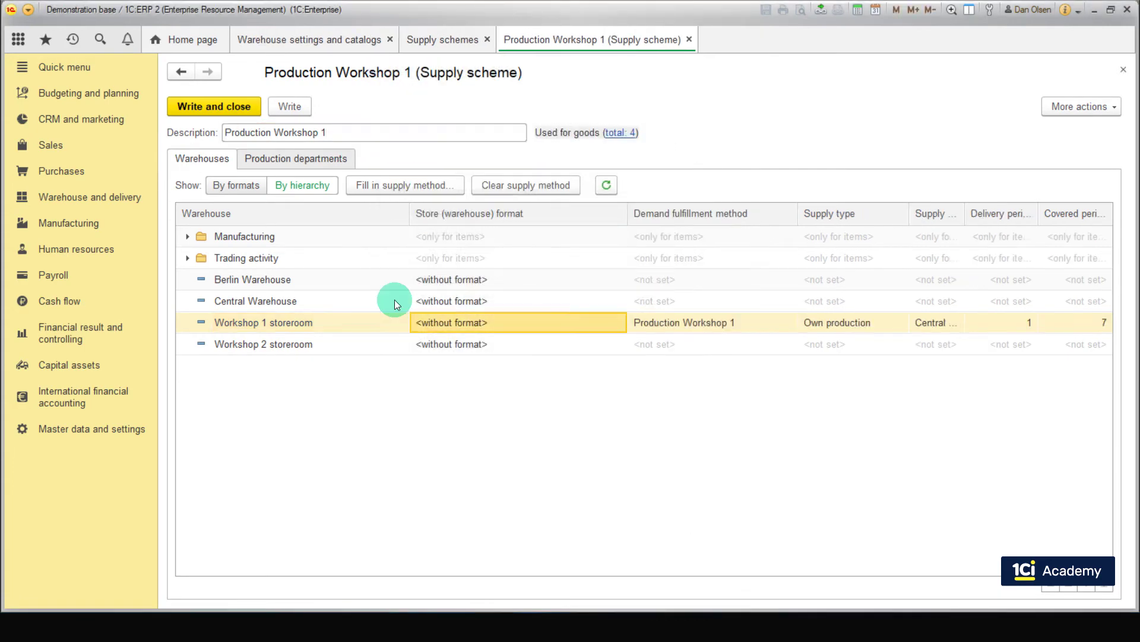
pyautogui.click(330, 169)
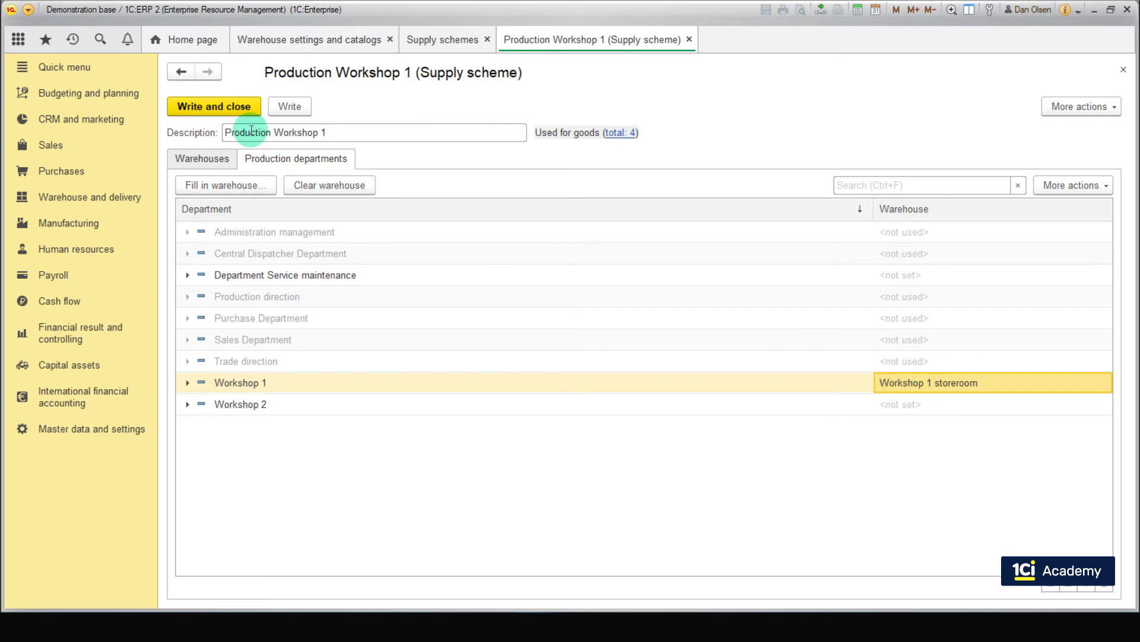
pyautogui.click(241, 109)
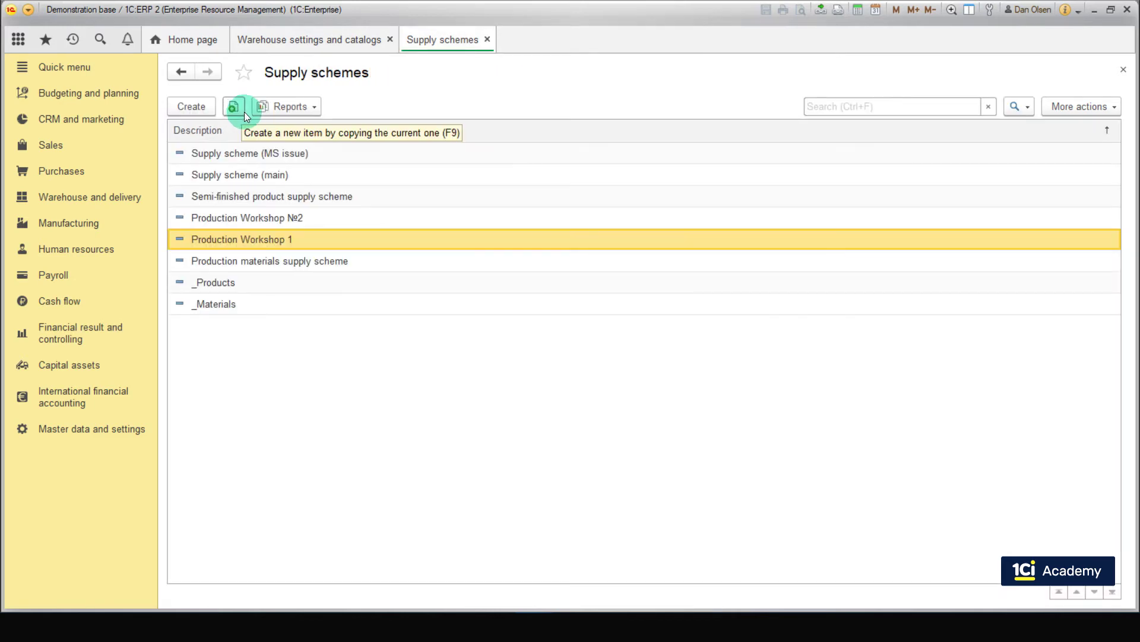
# Step: Create a supply scheme described as "Production Workshop 2", list its warehouses by hierarchy and select the Workshop 2 storeroom
pyautogui.click(309, 157)
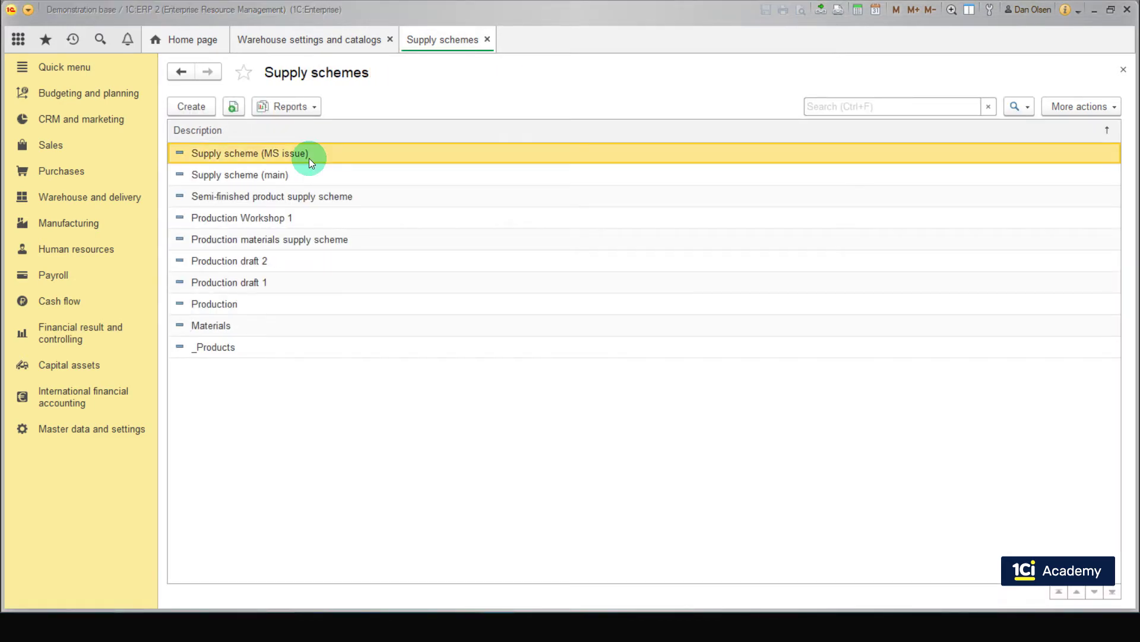
pyautogui.click(209, 109)
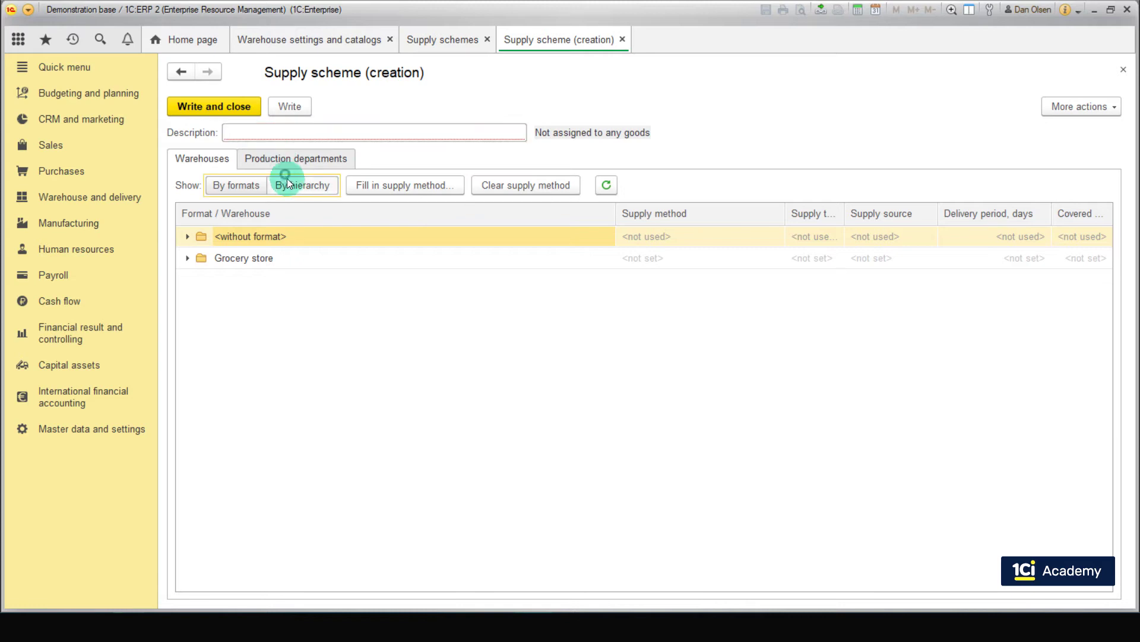
pyautogui.click(267, 132)
pyautogui.write('Production Workshop 2')
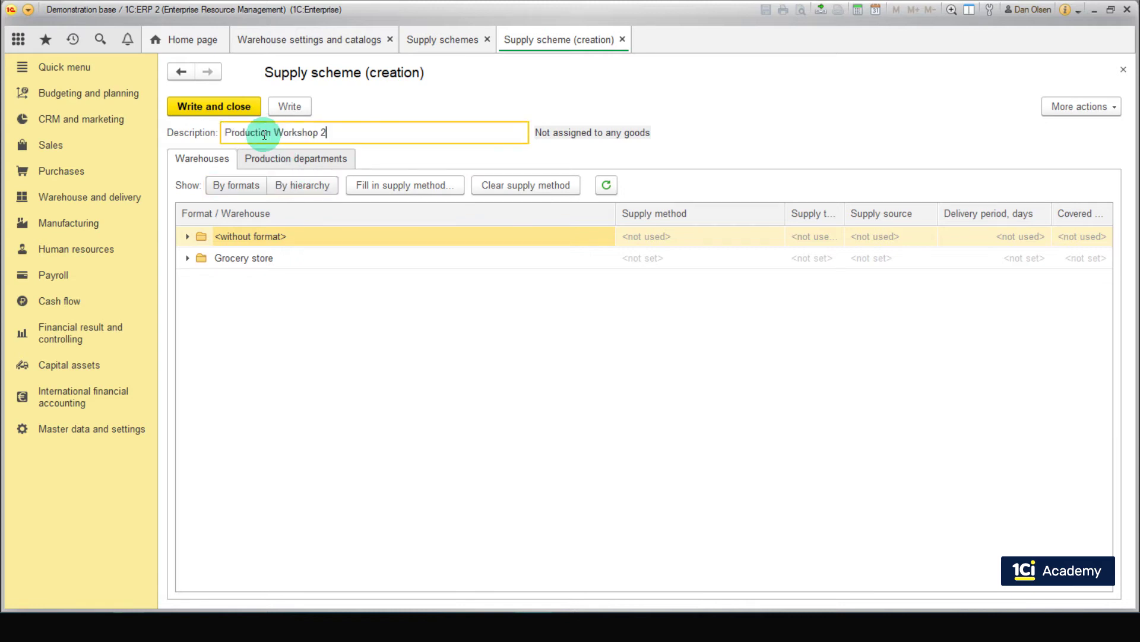
pyautogui.click(295, 185)
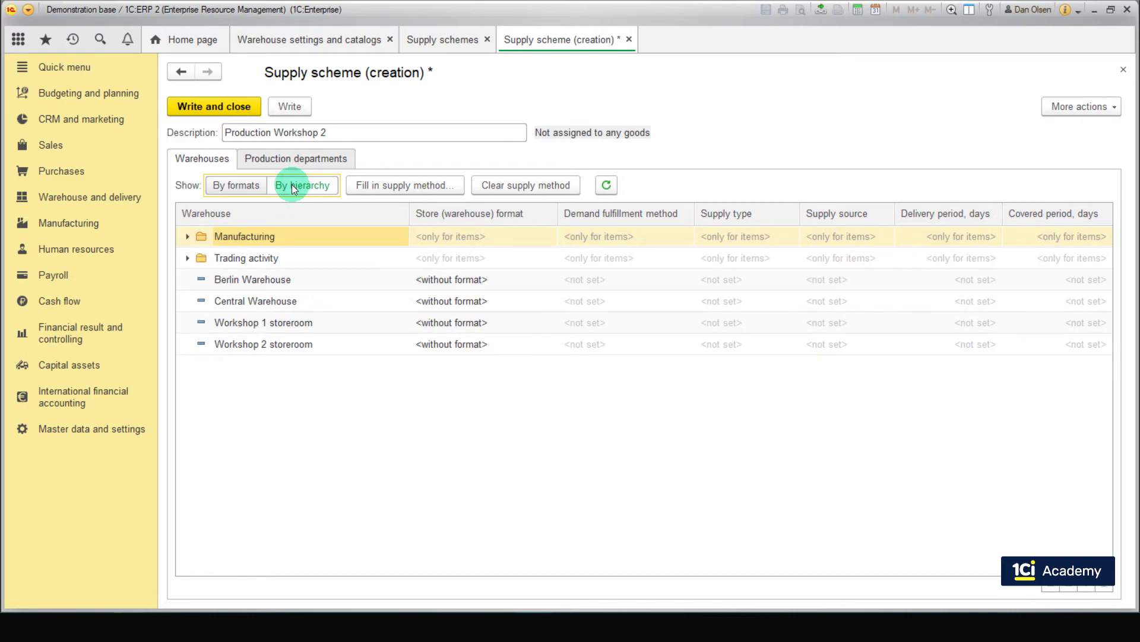
pyautogui.click(308, 345)
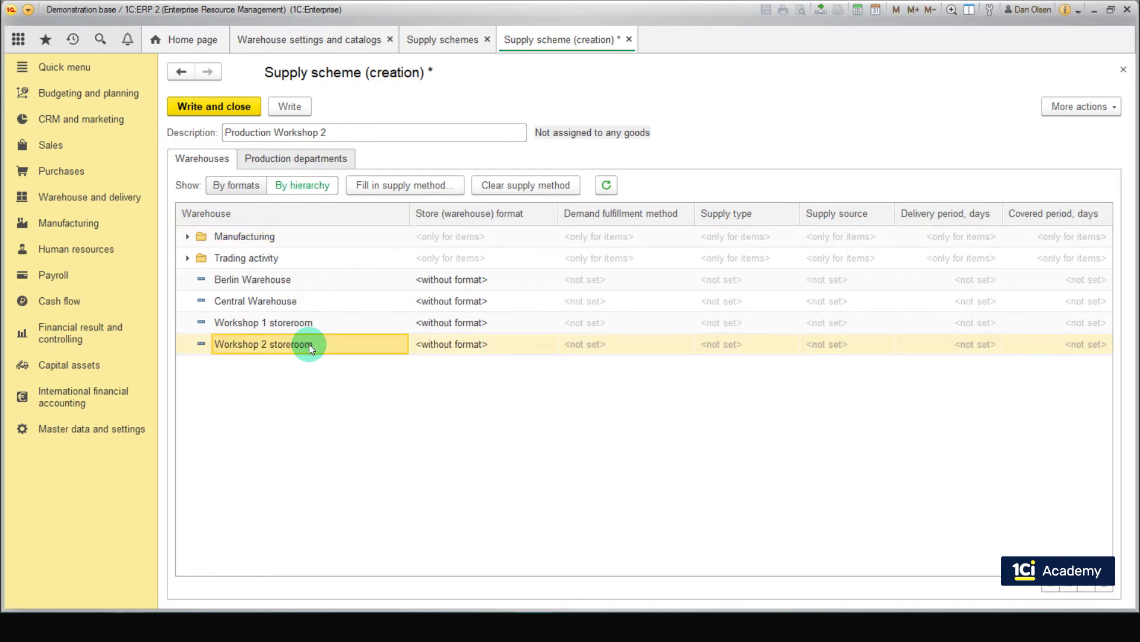
# Step: Save the scheme and create a demand fulfillment method for the Workshop 2 storeroom with supply type Own production and description "Production Workshop 2"
pyautogui.click(385, 191)
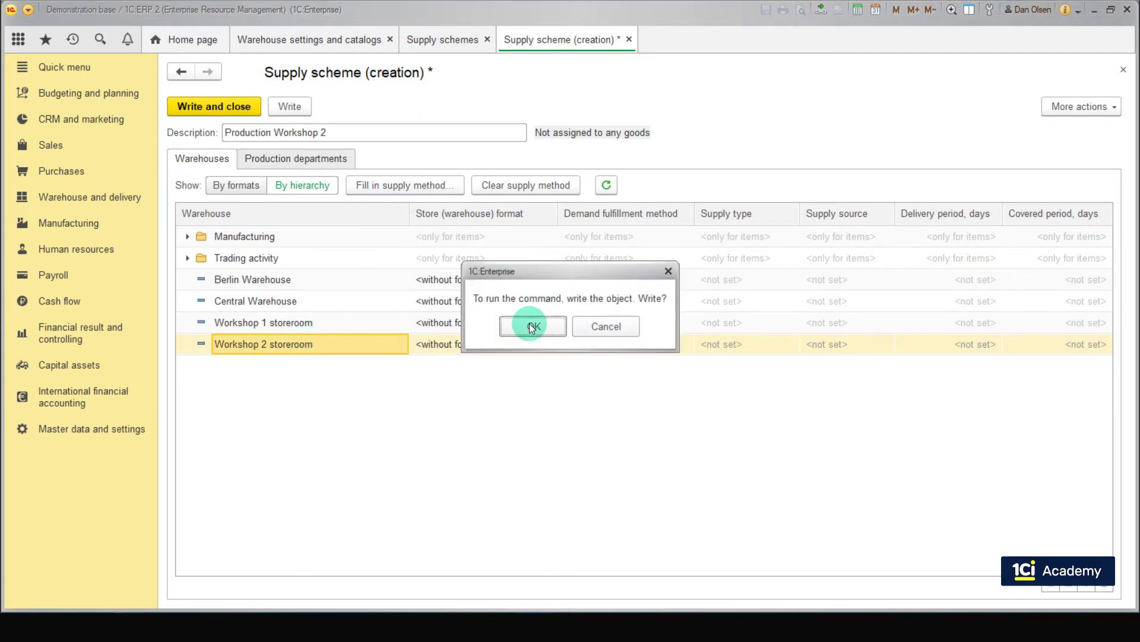
pyautogui.click(530, 326)
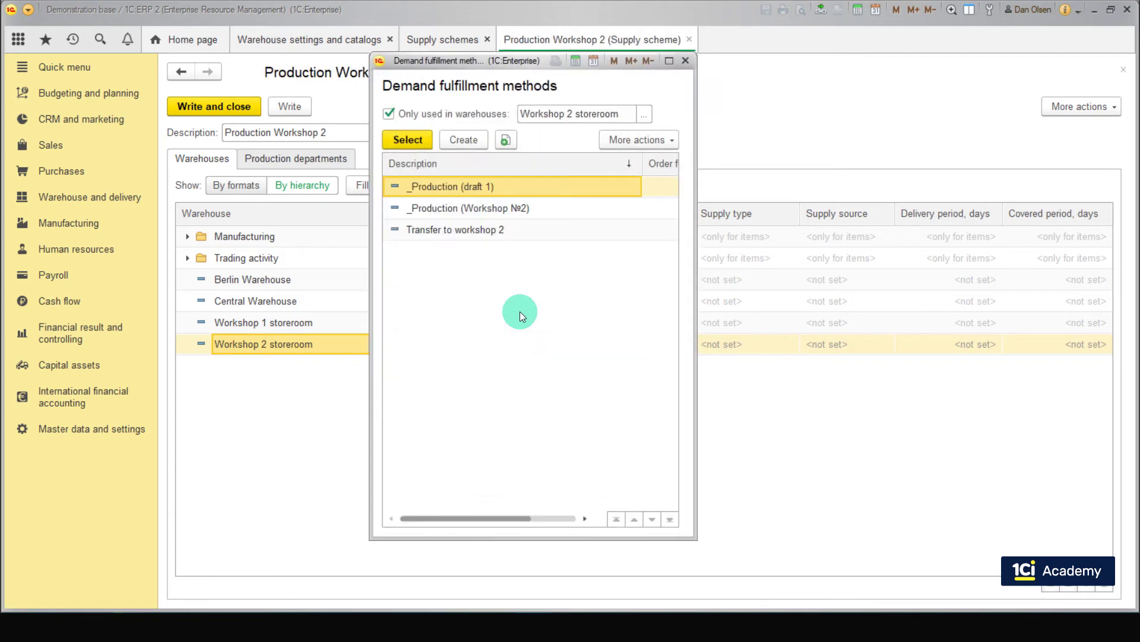
pyautogui.click(389, 113)
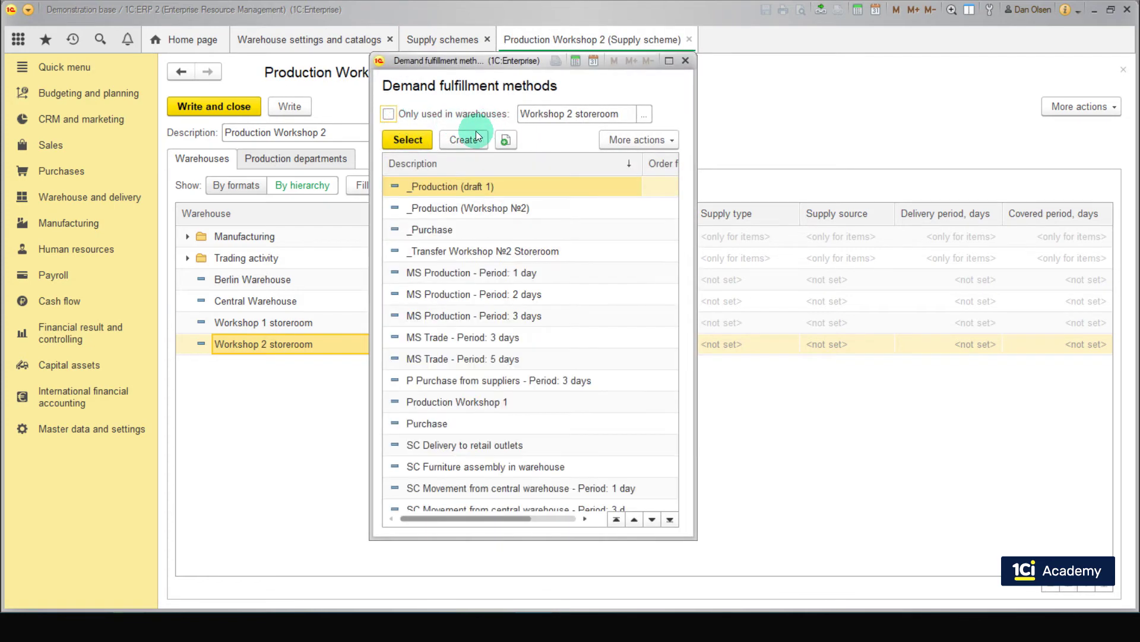
pyautogui.click(457, 140)
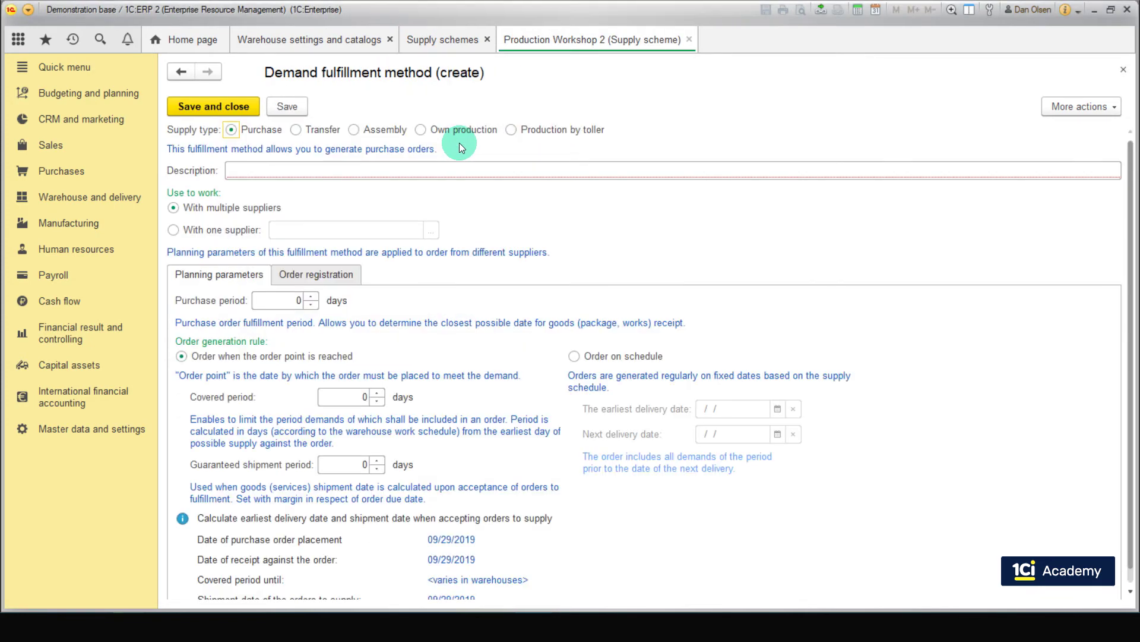
pyautogui.click(422, 129)
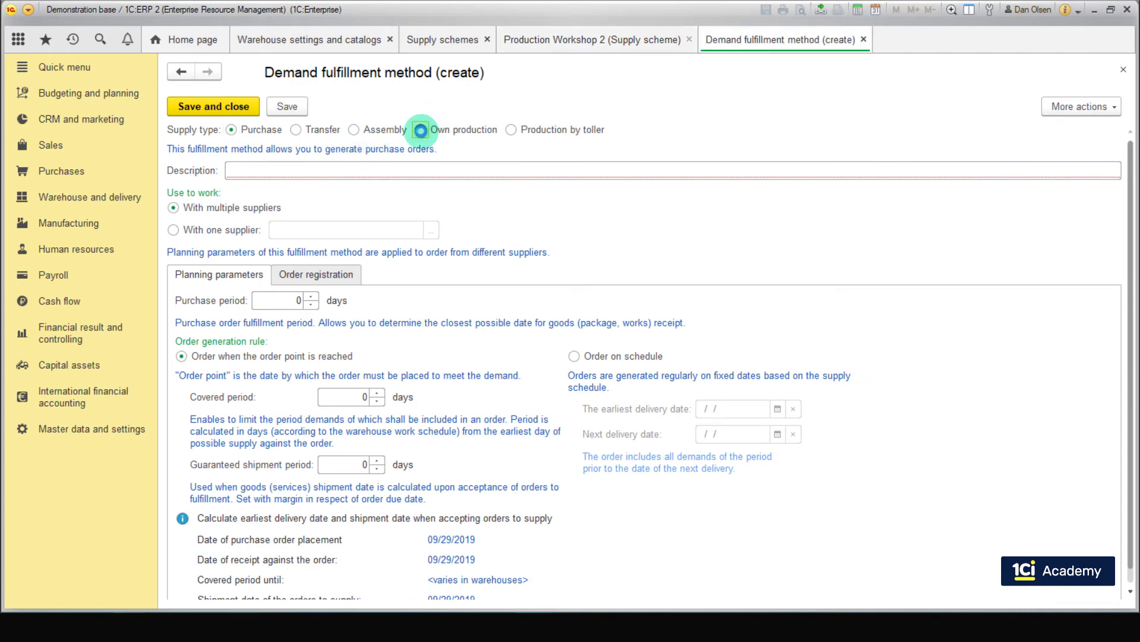
pyautogui.click(414, 174)
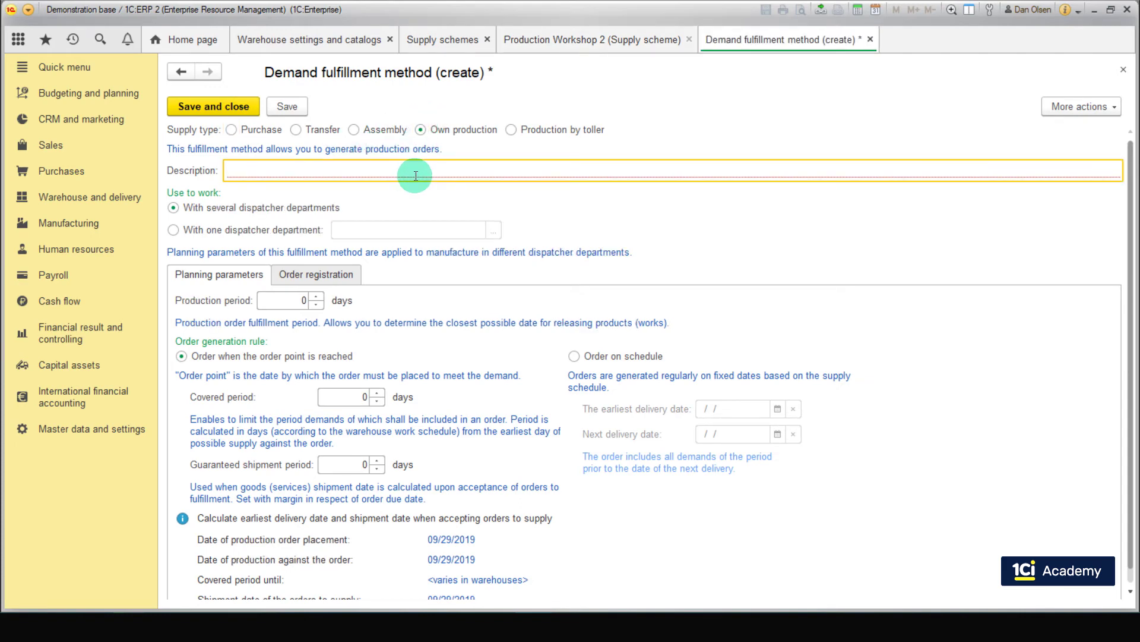
pyautogui.write('Production Workshop 2')
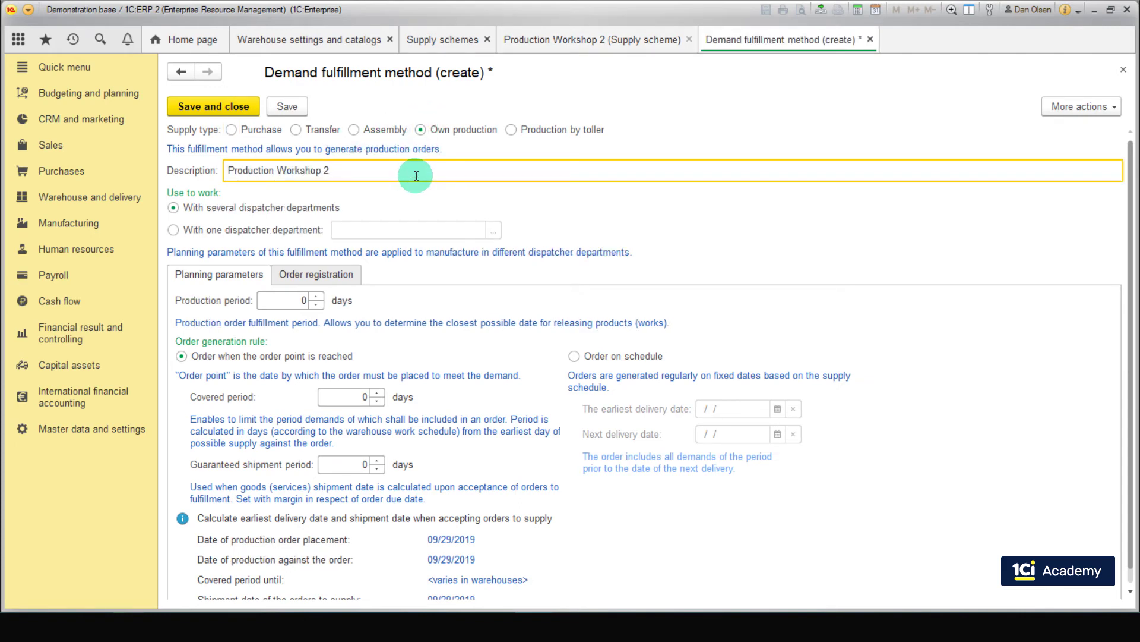
# Step: Keep the method working with several dispatcher departments, and set its production period to 2 days and covered period to 7 days
pyautogui.click(360, 203)
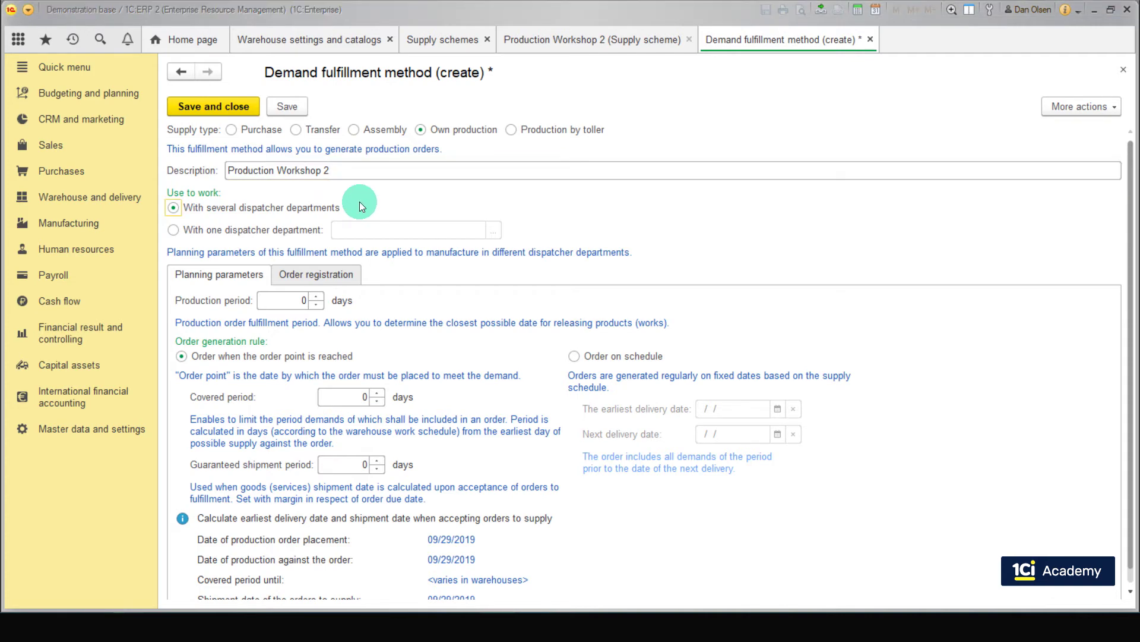
pyautogui.click(173, 281)
pyautogui.click(289, 302)
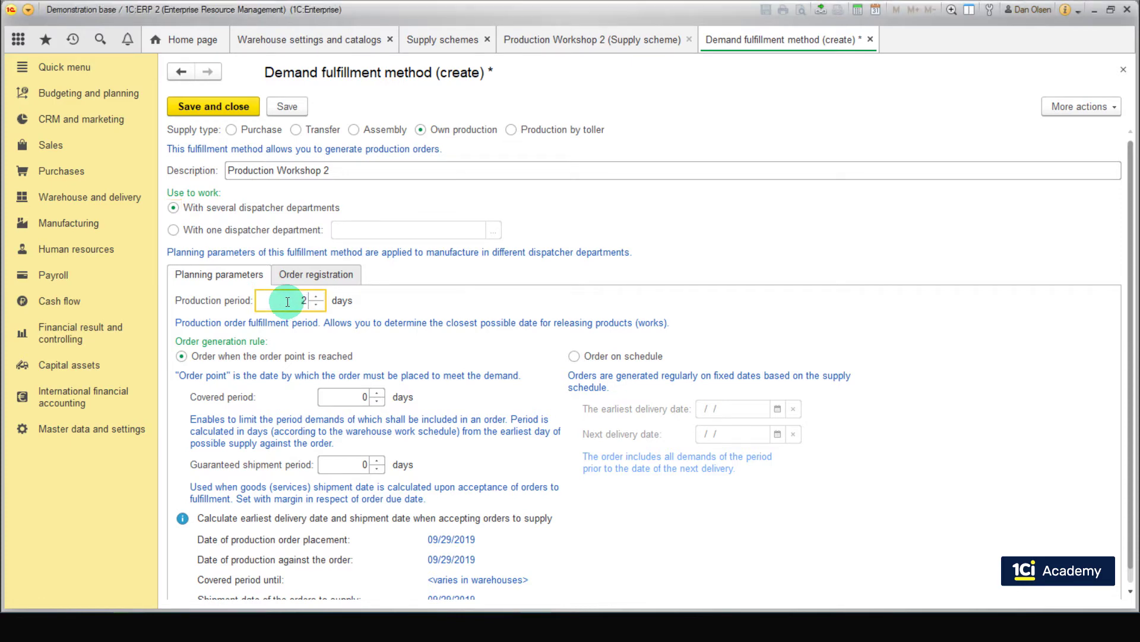
pyautogui.write('2')
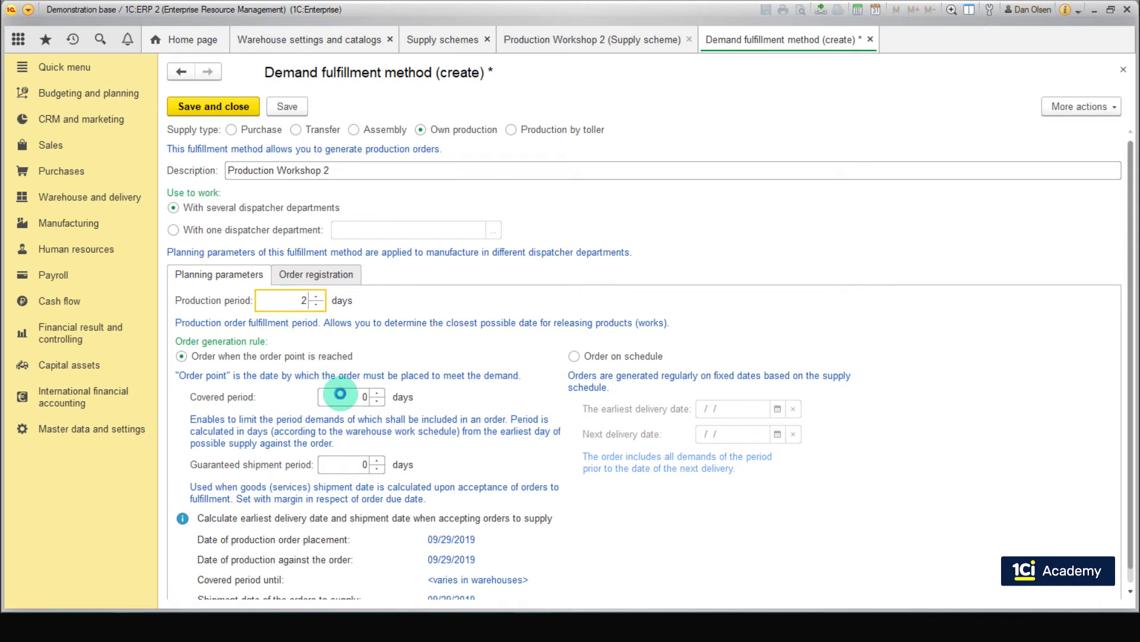
pyautogui.click(343, 397)
pyautogui.write('7')
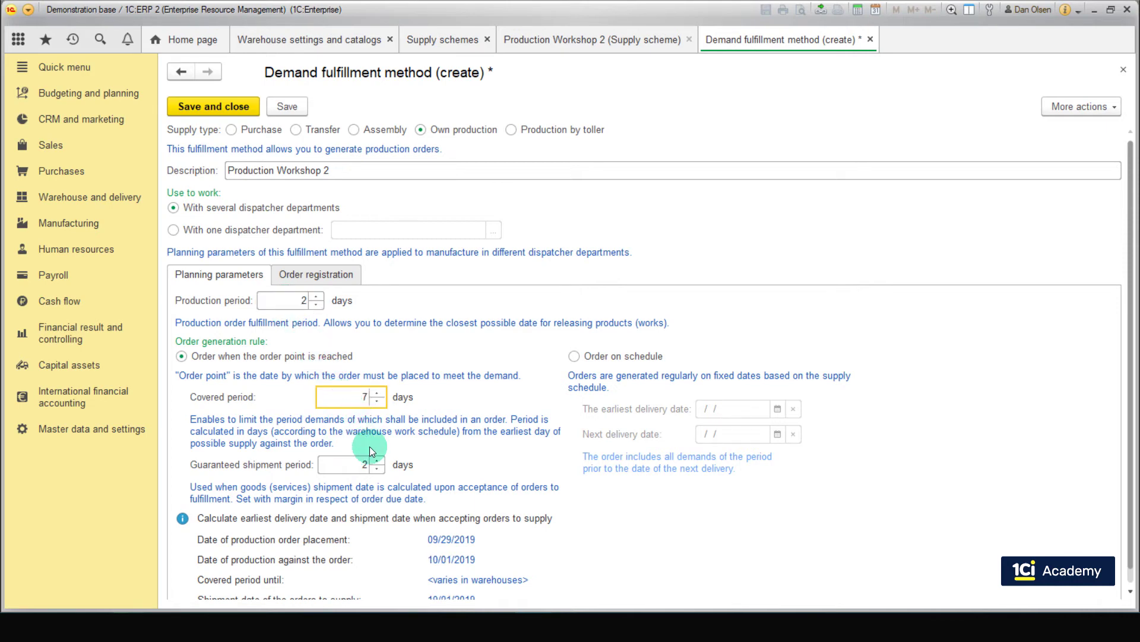
pyautogui.doubleClick(361, 464)
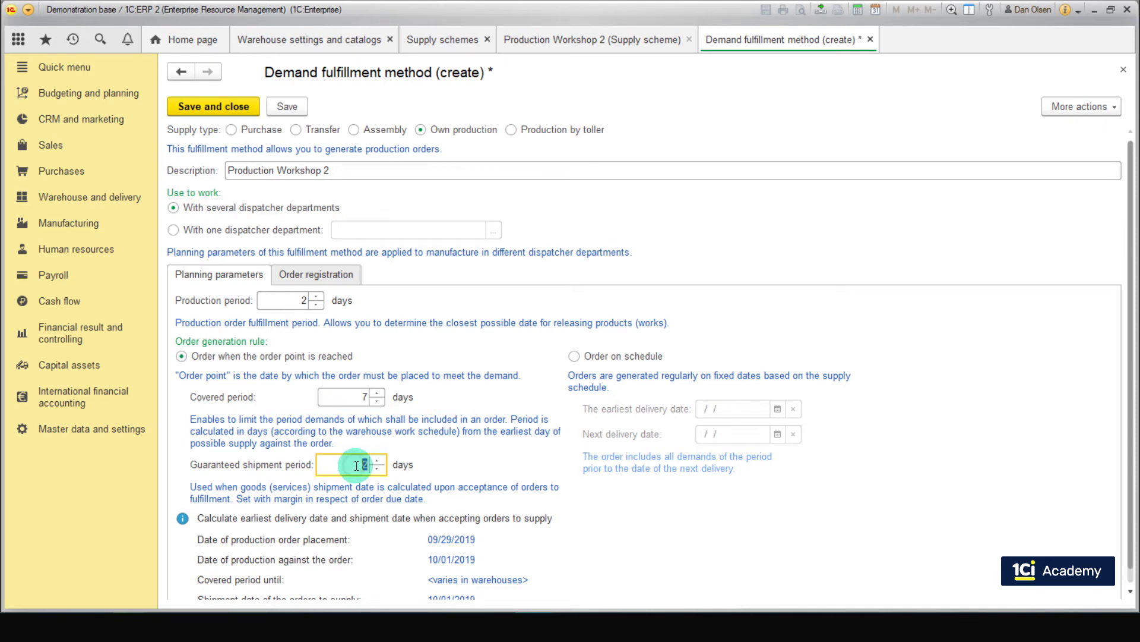
# Step: Set SBS Manufacturing as the company for generated orders, and save and close the Production Workshop 2 fulfillment method
pyautogui.click(346, 278)
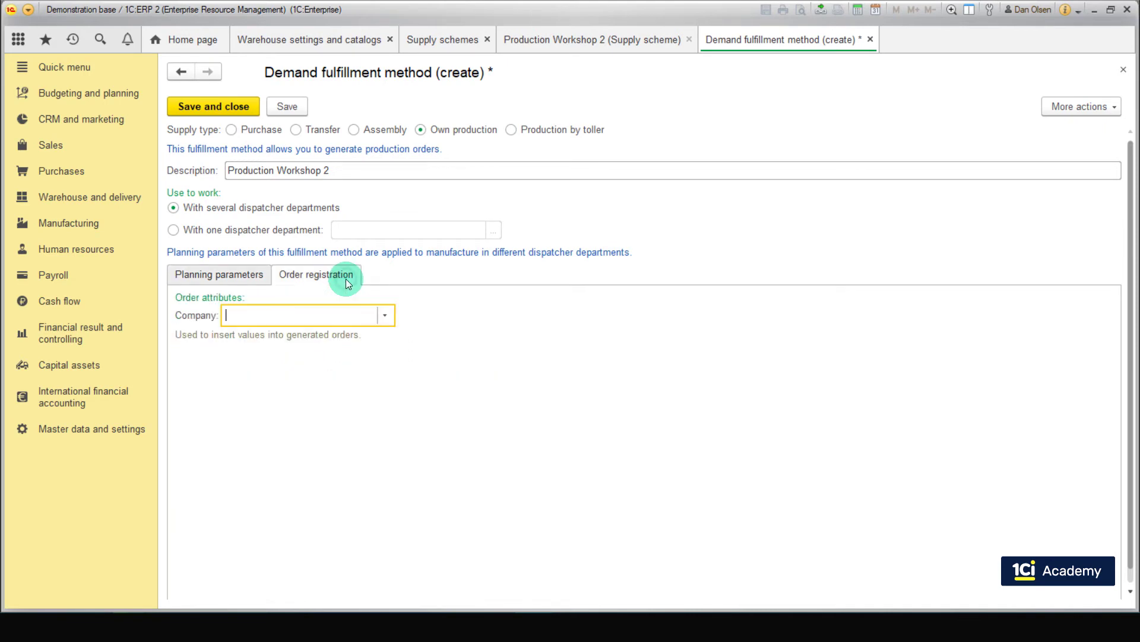
pyautogui.click(386, 318)
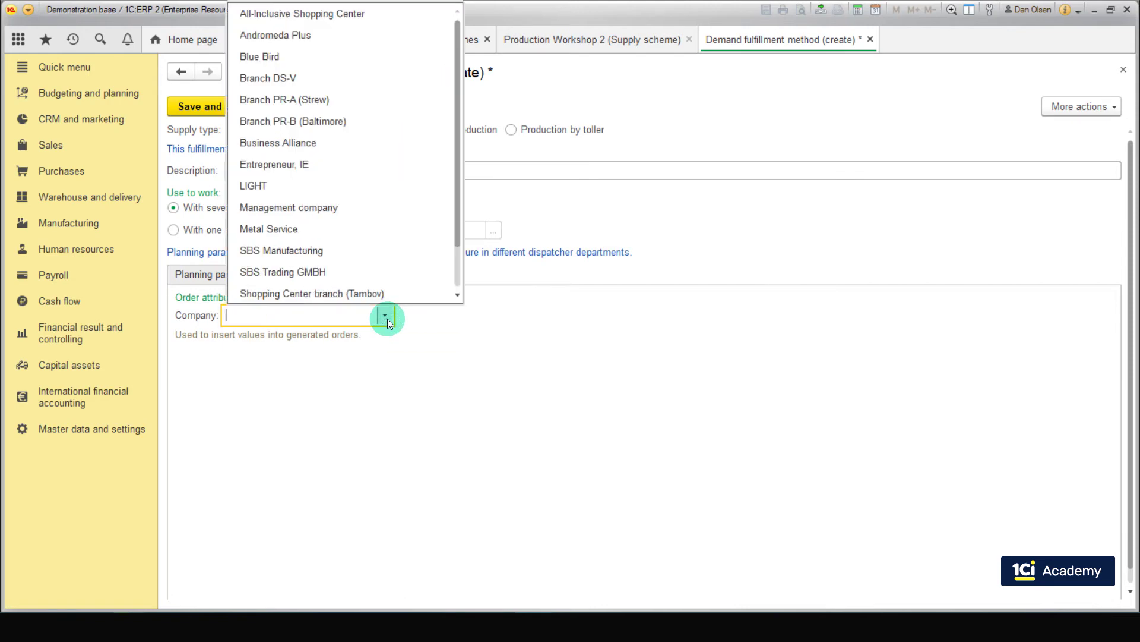
pyautogui.click(371, 253)
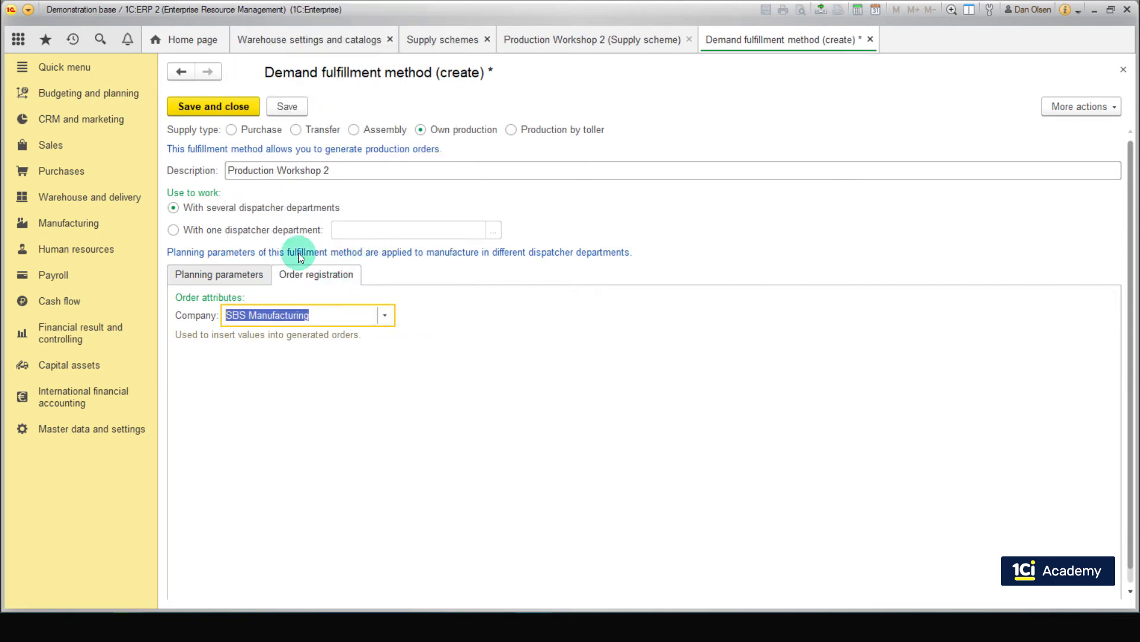
pyautogui.click(219, 102)
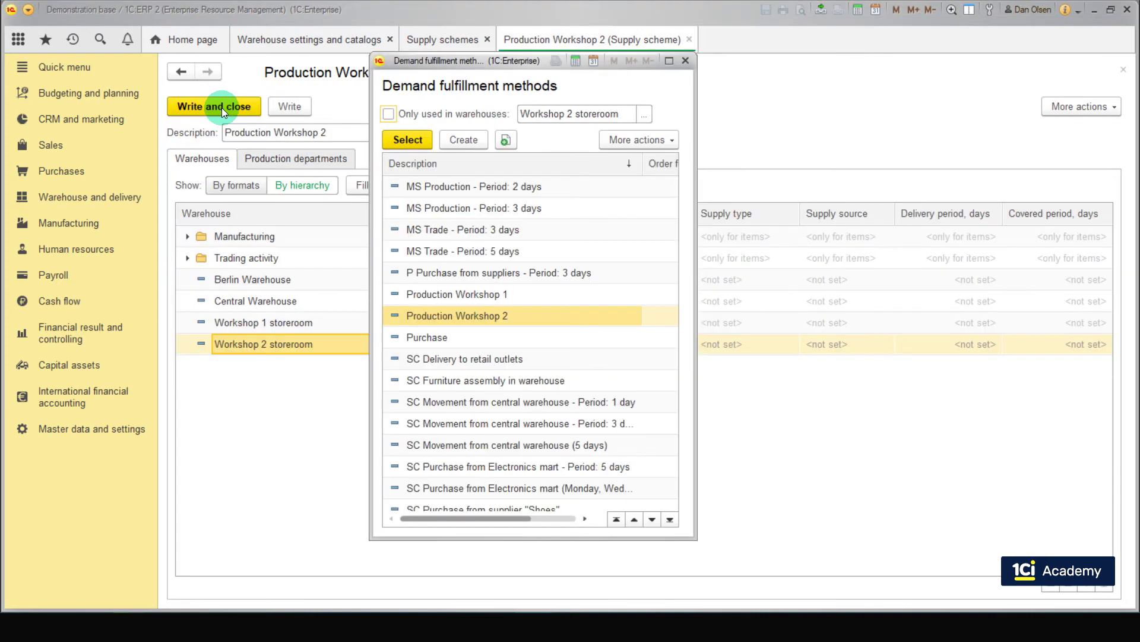
# Step: Assign the Production Workshop 2 fulfillment method to the Workshop 2 storeroom in the supply scheme
pyautogui.click(436, 200)
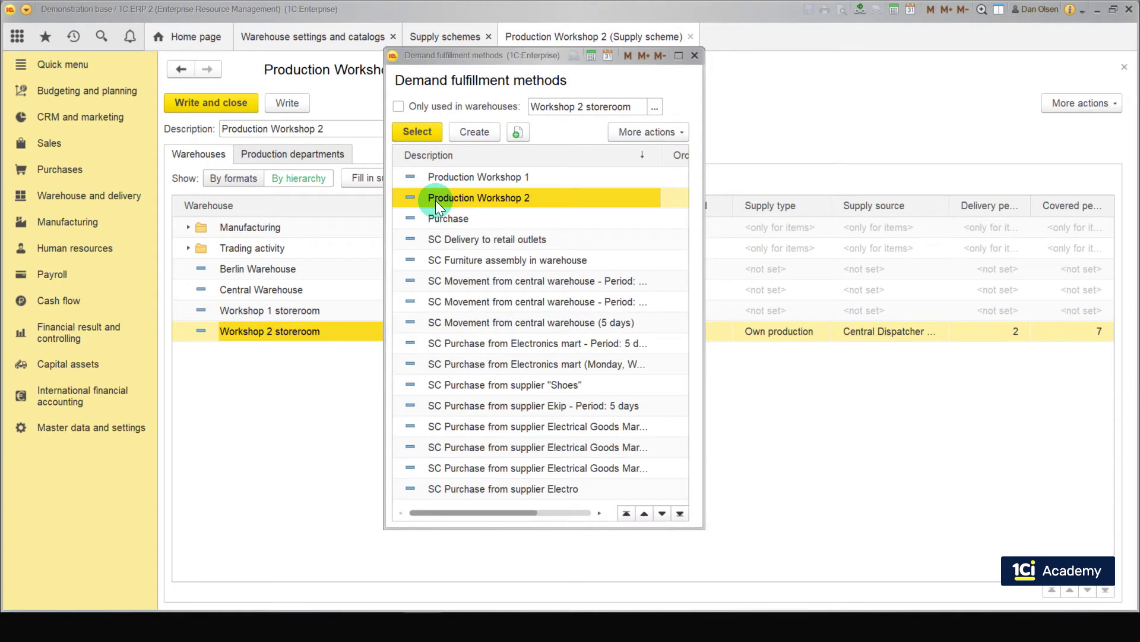
pyautogui.doubleClick(436, 200)
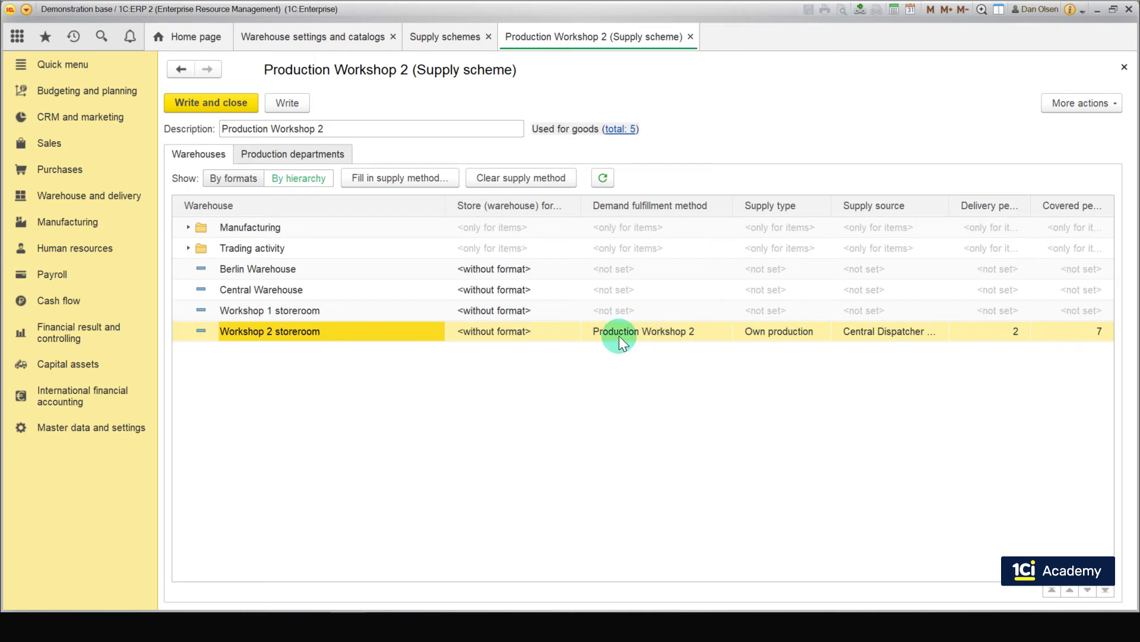
# Step: Check the storerooms set for the Workshop 1 and Workshop 2 departments, and save and close the Production Workshop 2 scheme
pyautogui.click(331, 157)
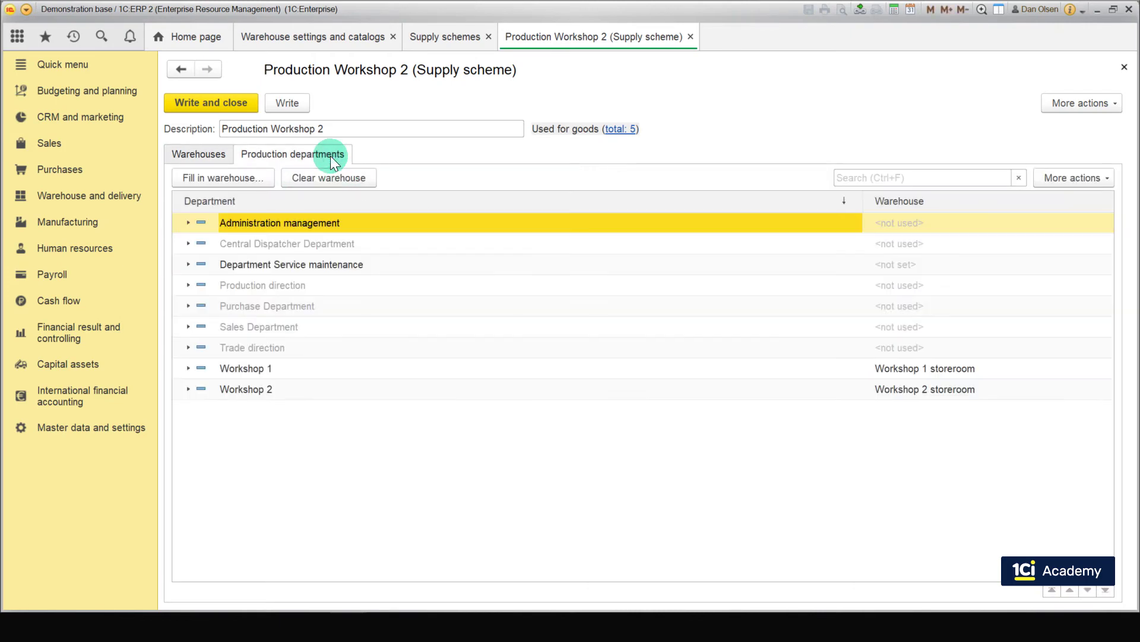
pyautogui.click(299, 368)
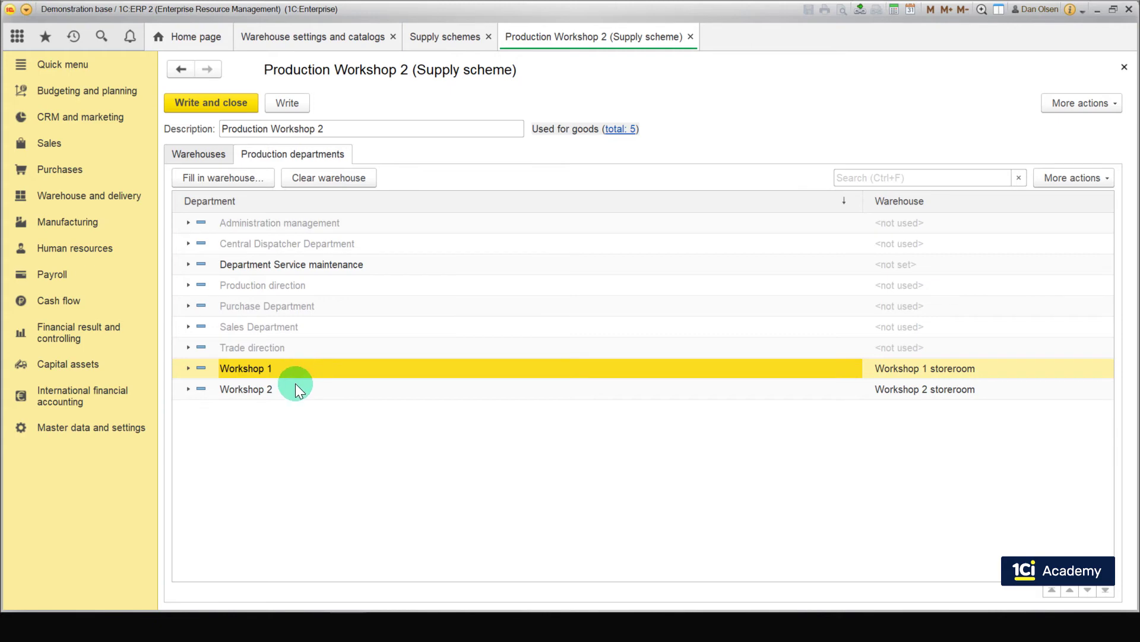
pyautogui.click(294, 388)
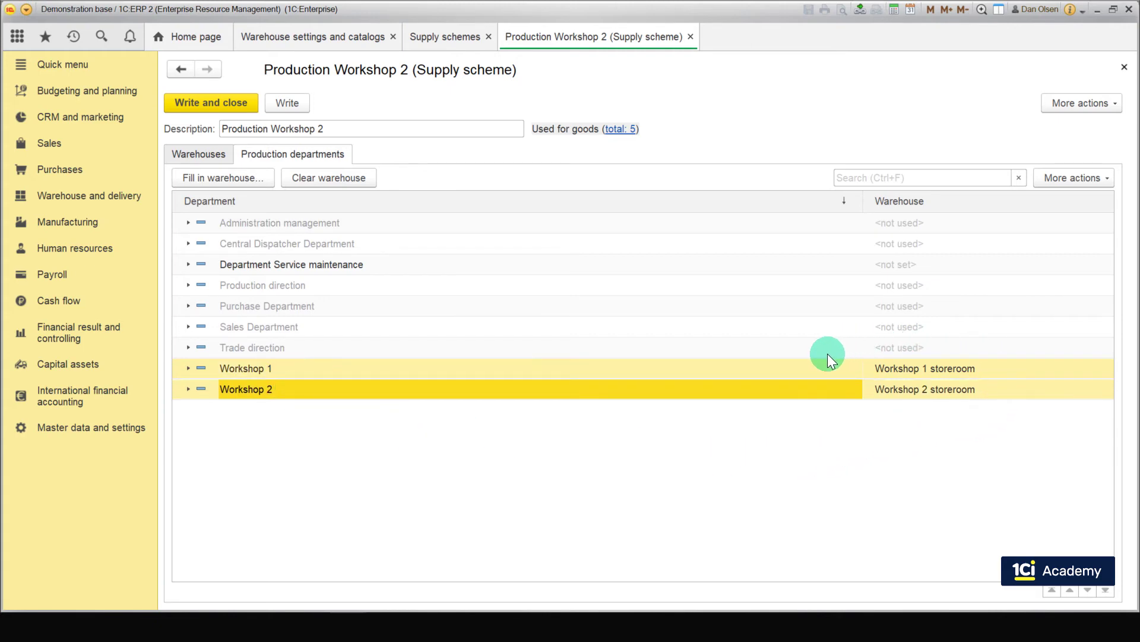
pyautogui.click(910, 370)
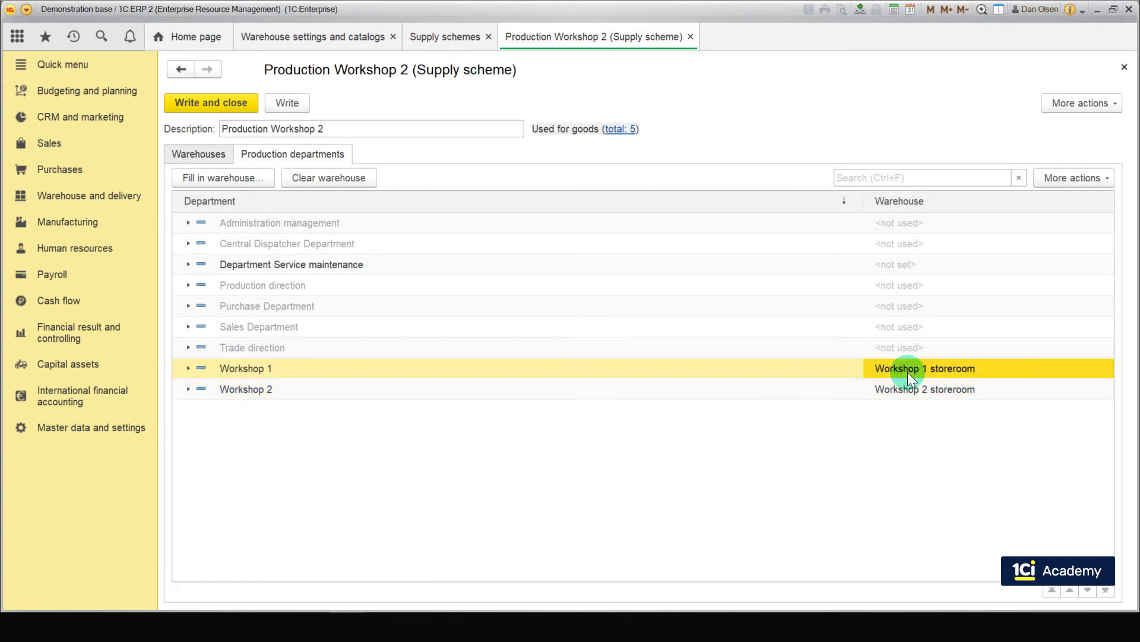
pyautogui.click(907, 389)
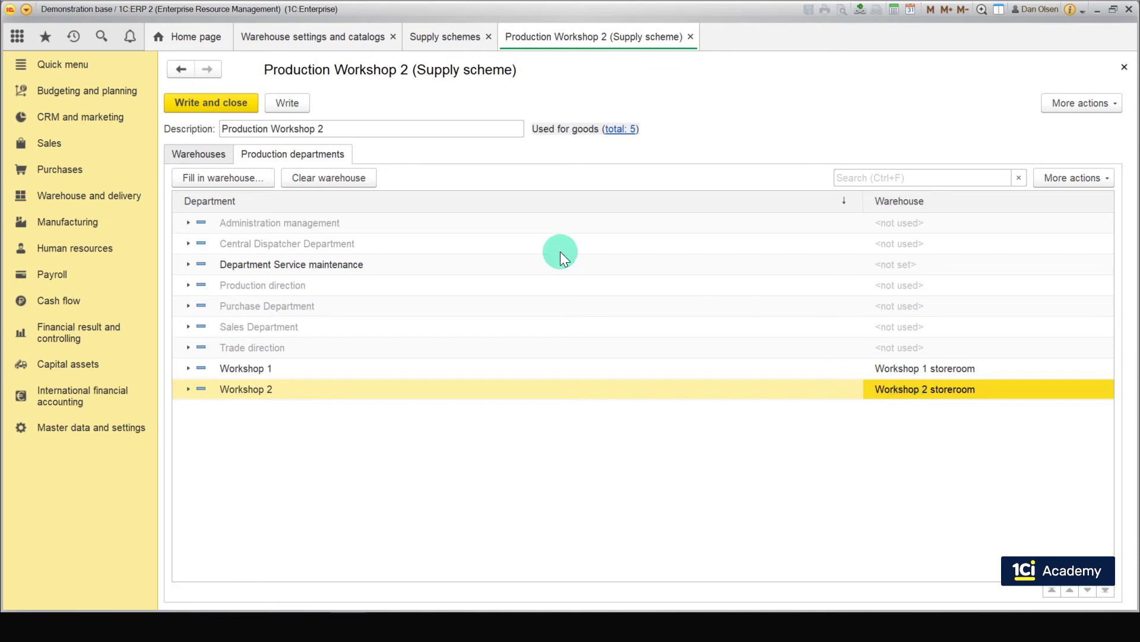
pyautogui.click(246, 108)
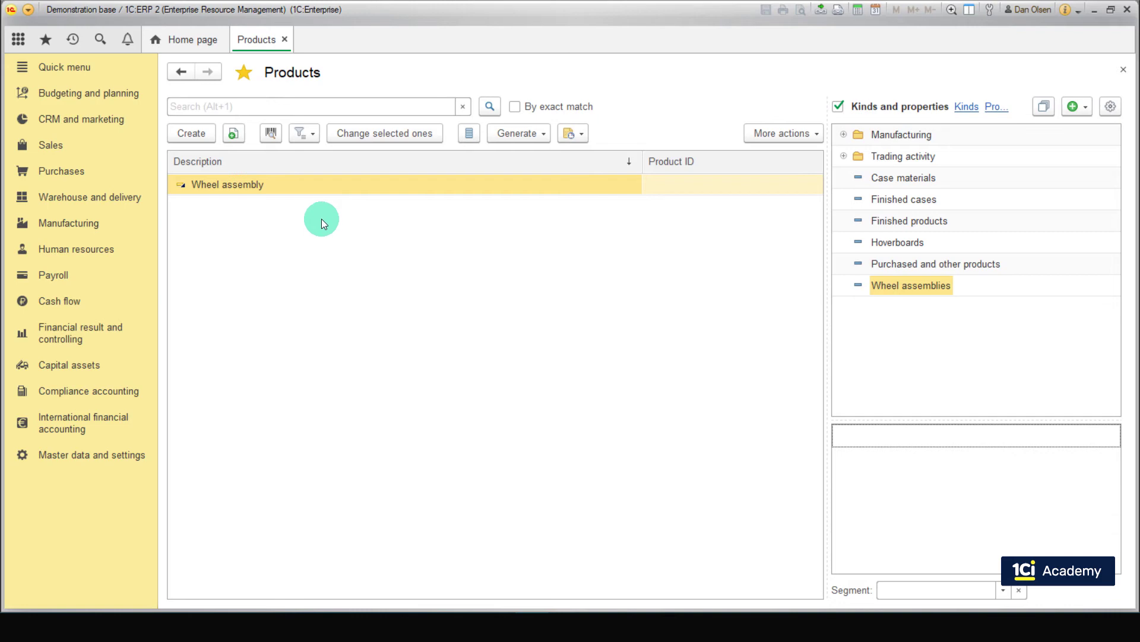
# Step: Look up the Wheel assembly, the finished case Case Special X1, and the case base and case cover Special X1 among the products
pyautogui.click(337, 185)
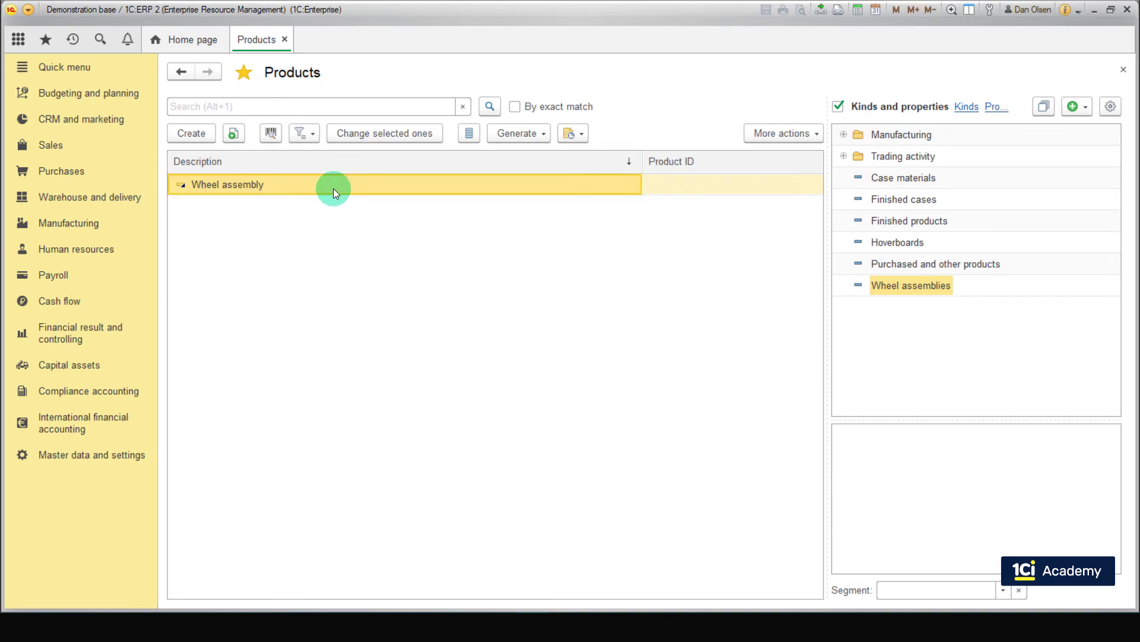
pyautogui.click(869, 200)
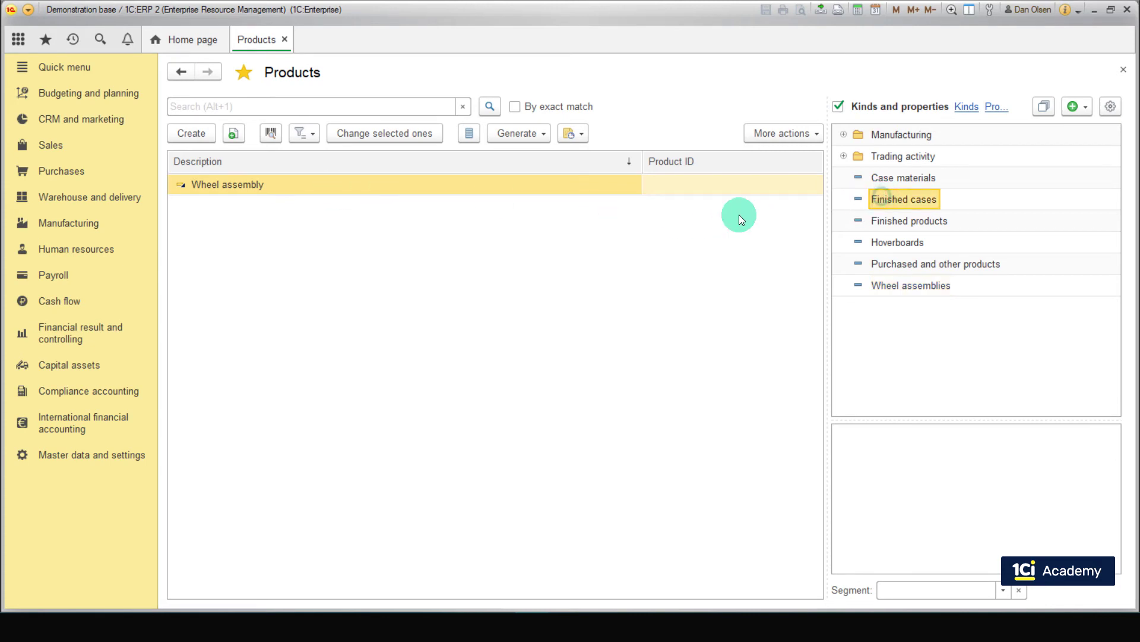
pyautogui.click(407, 205)
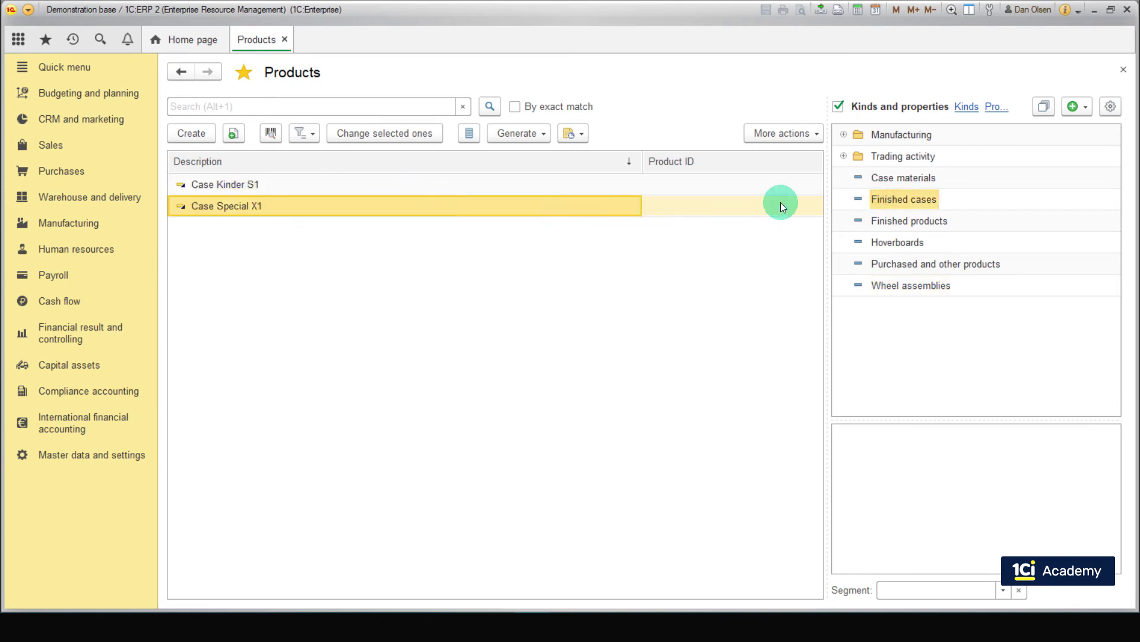
pyautogui.click(889, 180)
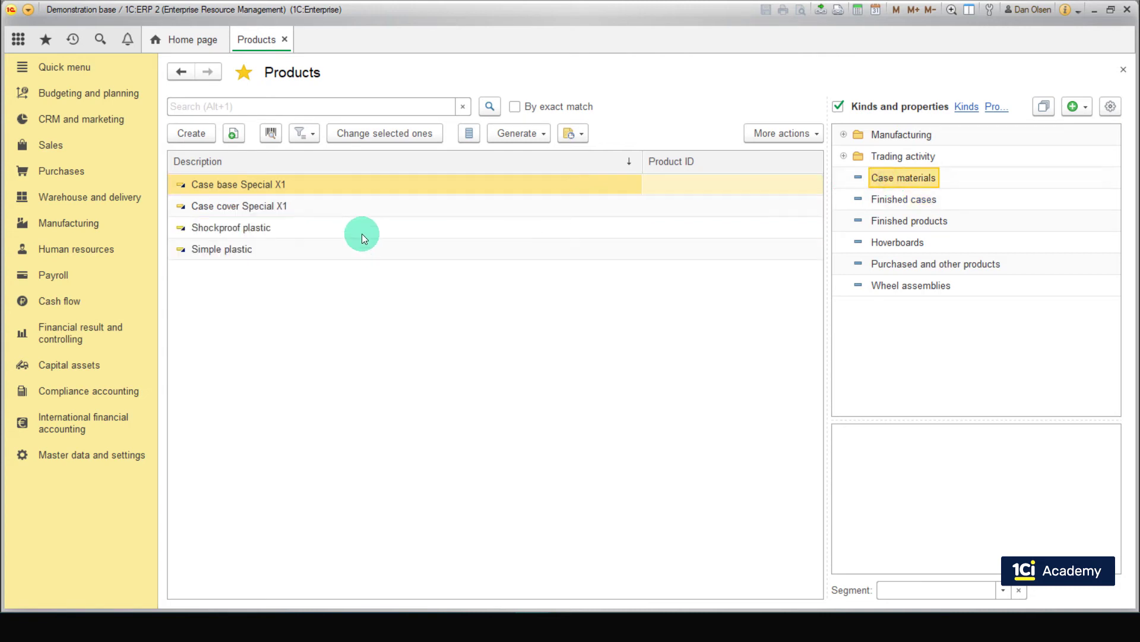
pyautogui.click(311, 207)
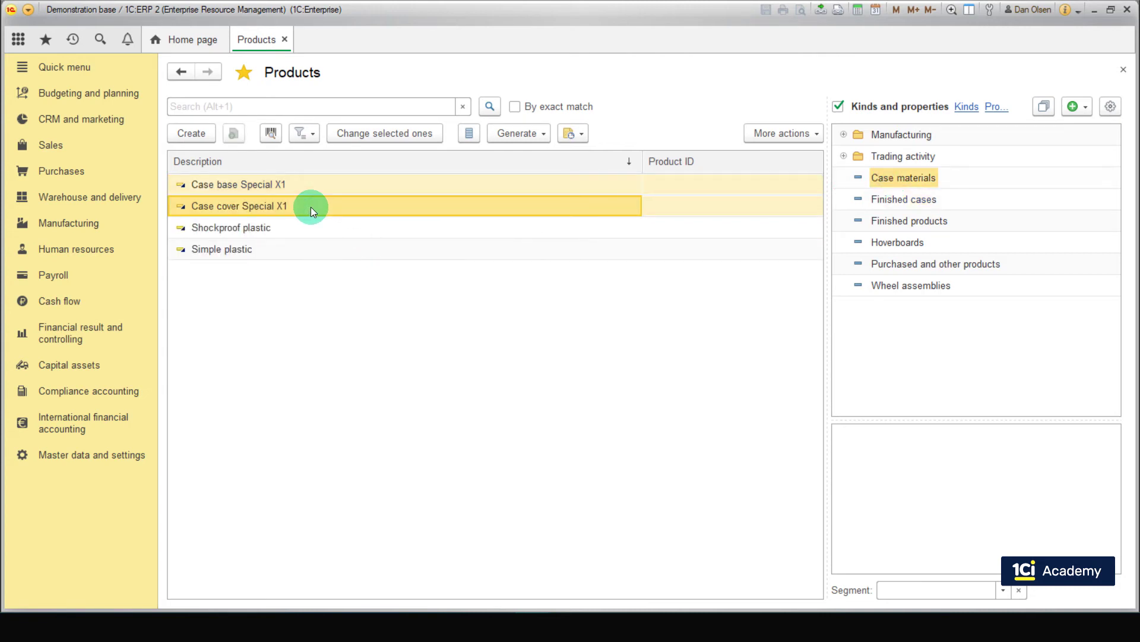
# Step: List the purchased and other products and select Wire harness together with the case base and case cover Special X1 without varnish
pyautogui.click(885, 264)
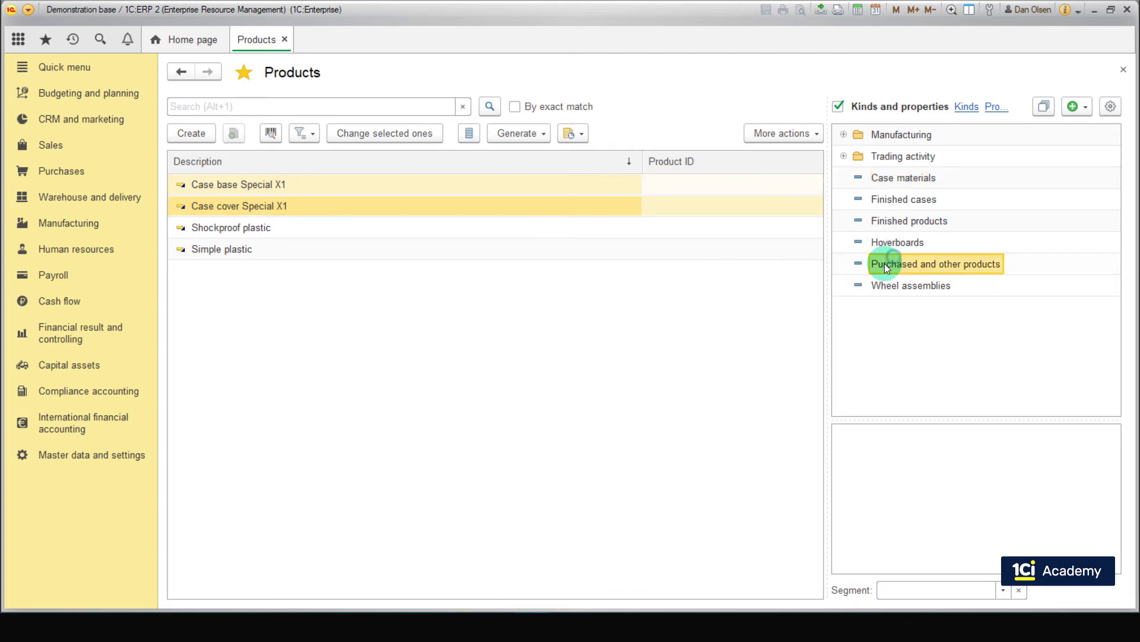
pyautogui.click(226, 570)
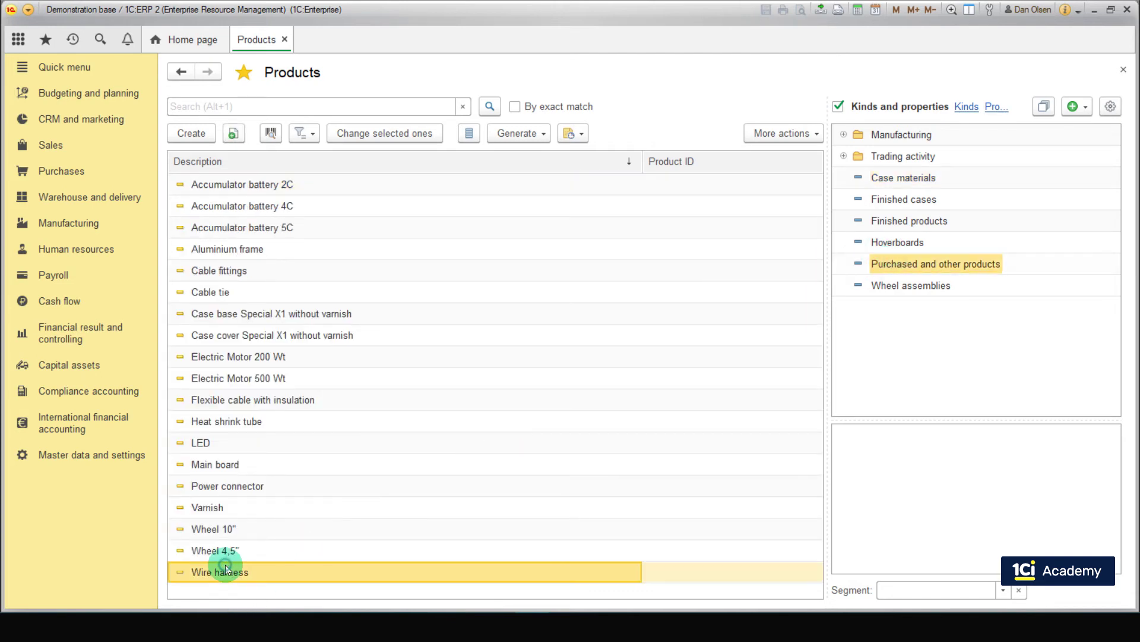
pyautogui.click(305, 315)
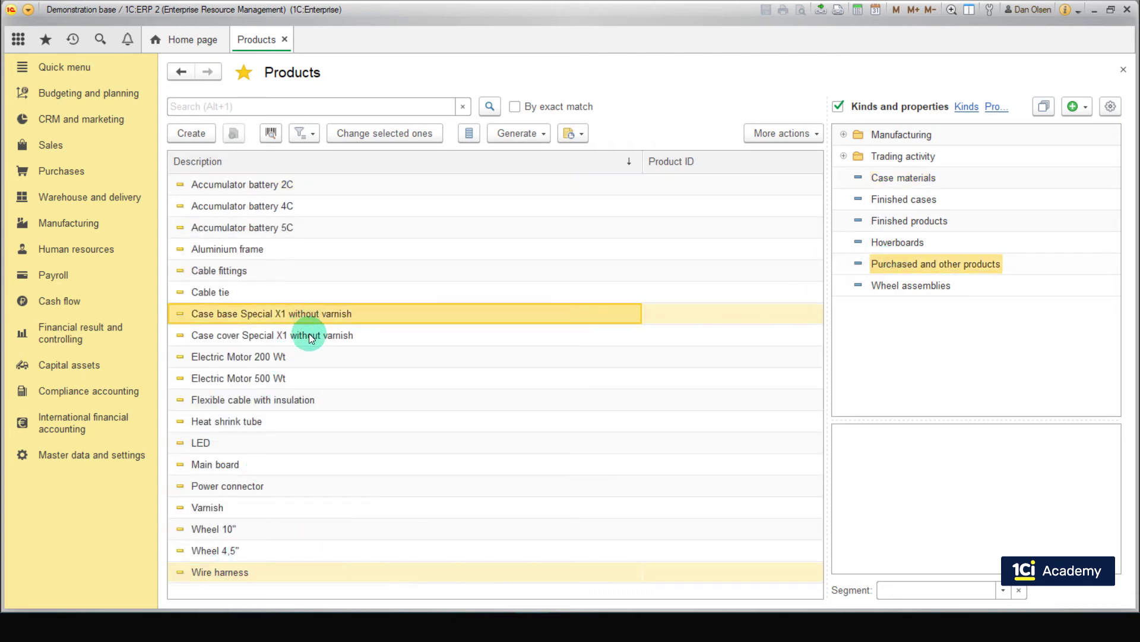
pyautogui.keyDown('ctrl'); pyautogui.click(309, 334); pyautogui.keyUp('ctrl')
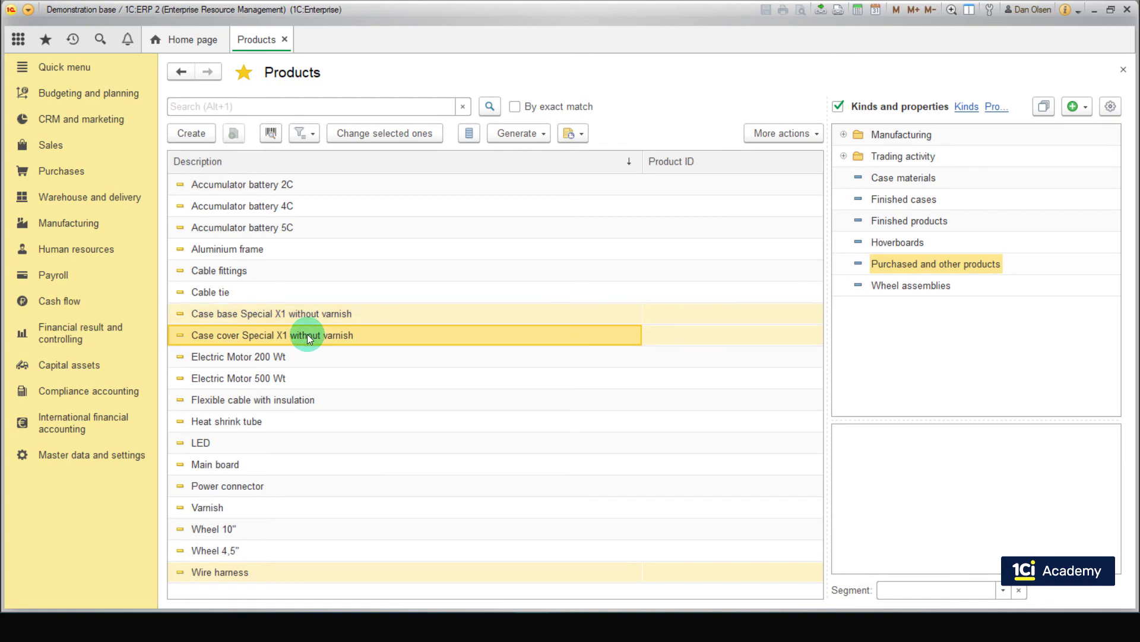